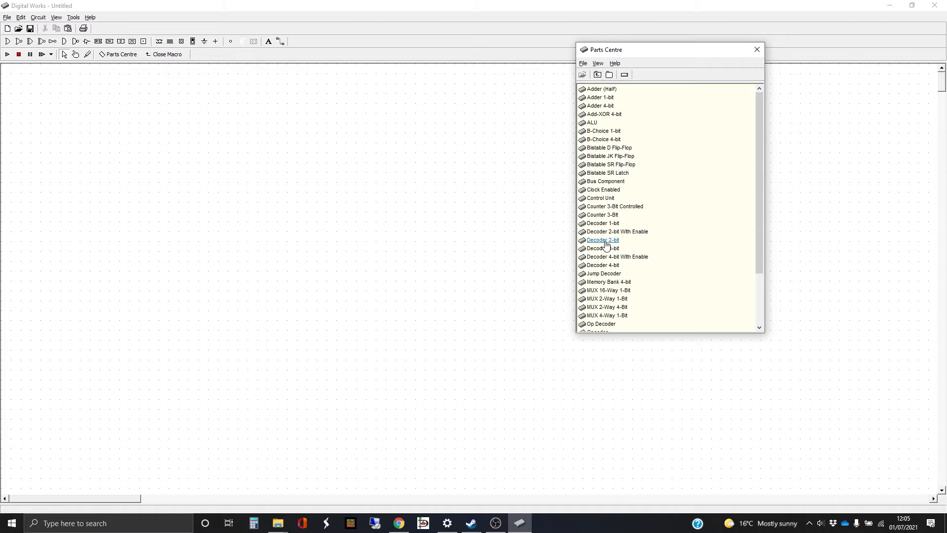
Step: Place a Counter 3-Bit Controlled part from the Parts Centre on the empty macro canvas
click(623, 207)
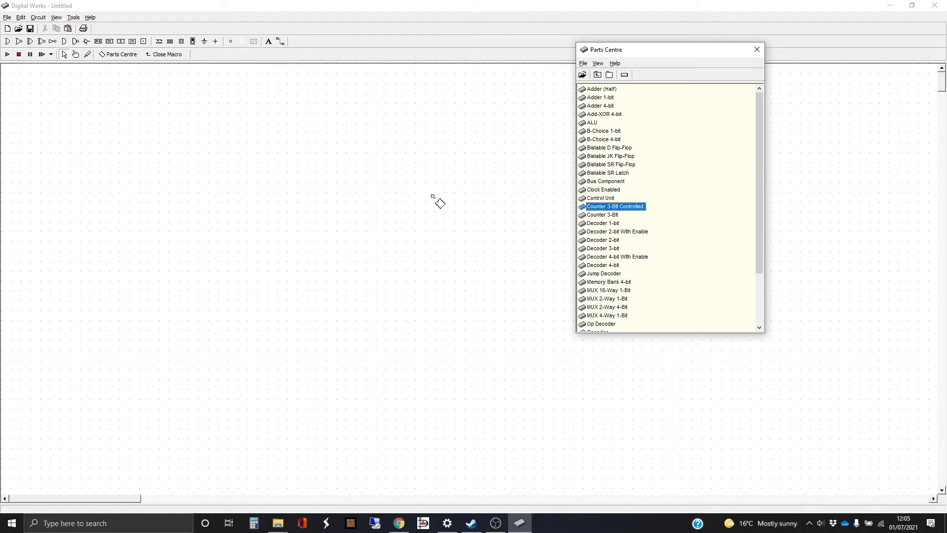
click(293, 177)
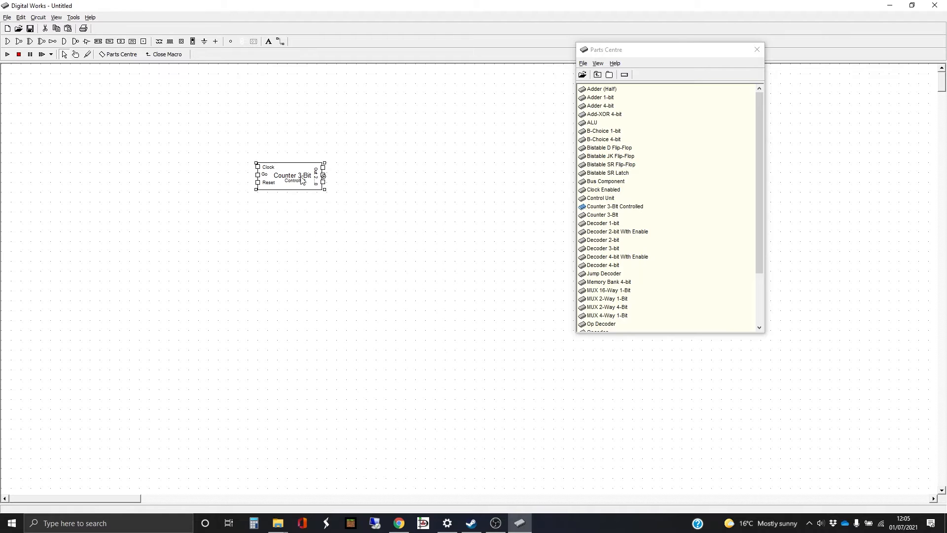
drag(296, 172, 253, 164)
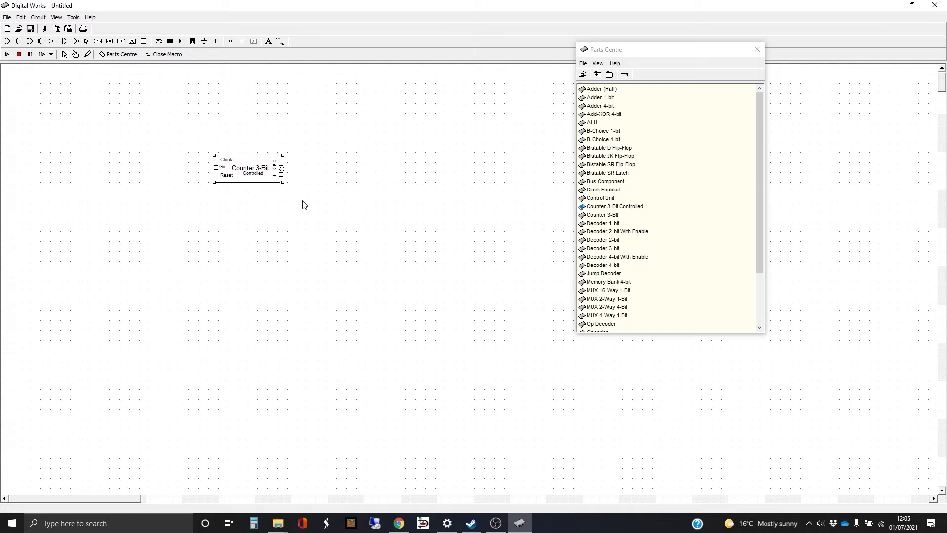
Step: Inspect the internal circuit of the 3-bit counter, return to the macro, and shift the counter slightly up and to the left
double_click(247, 166)
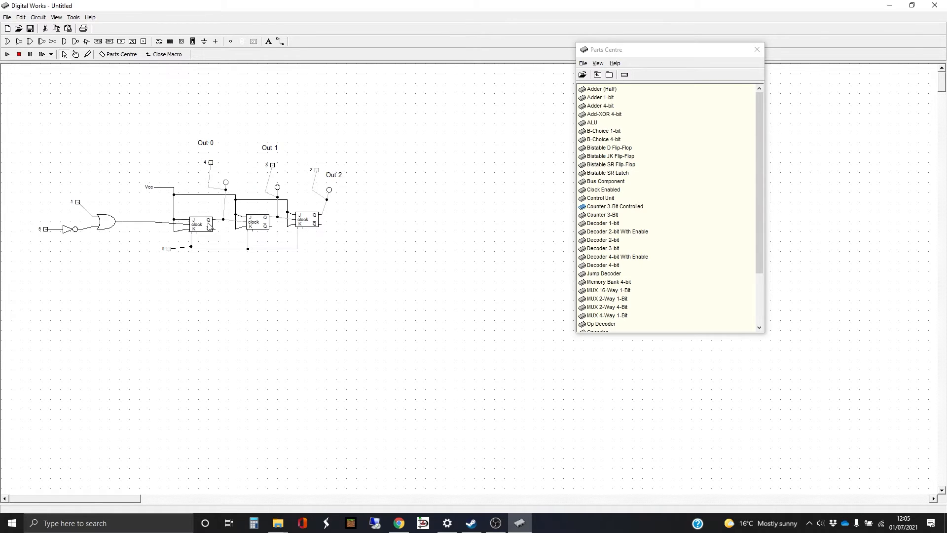
click(165, 55)
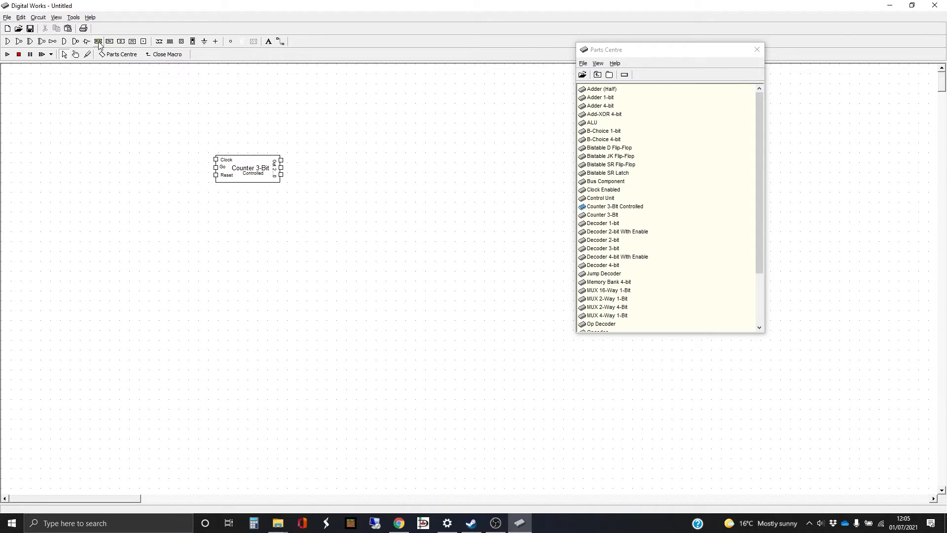
click(254, 161)
drag(250, 159, 235, 156)
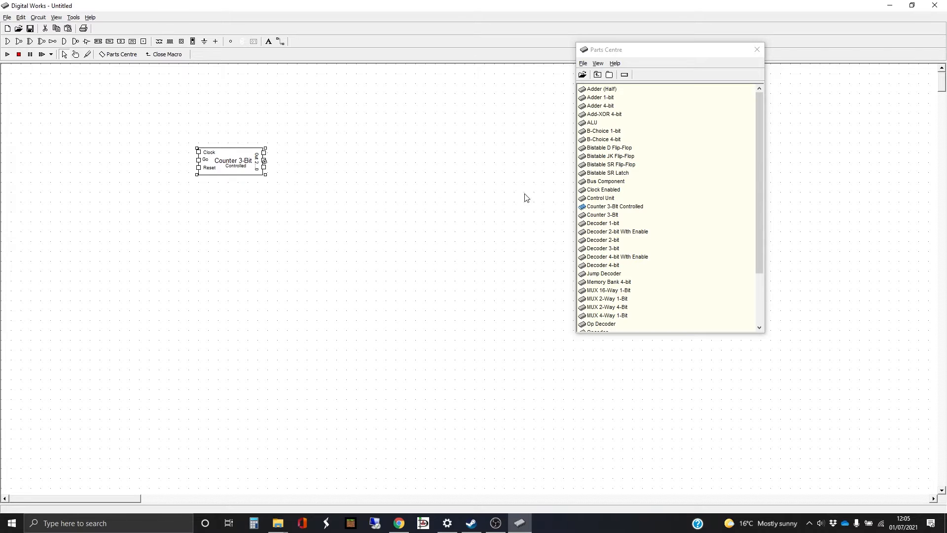
Step: Place a Decoder 3-bit part just below and to the right of the counter
click(607, 249)
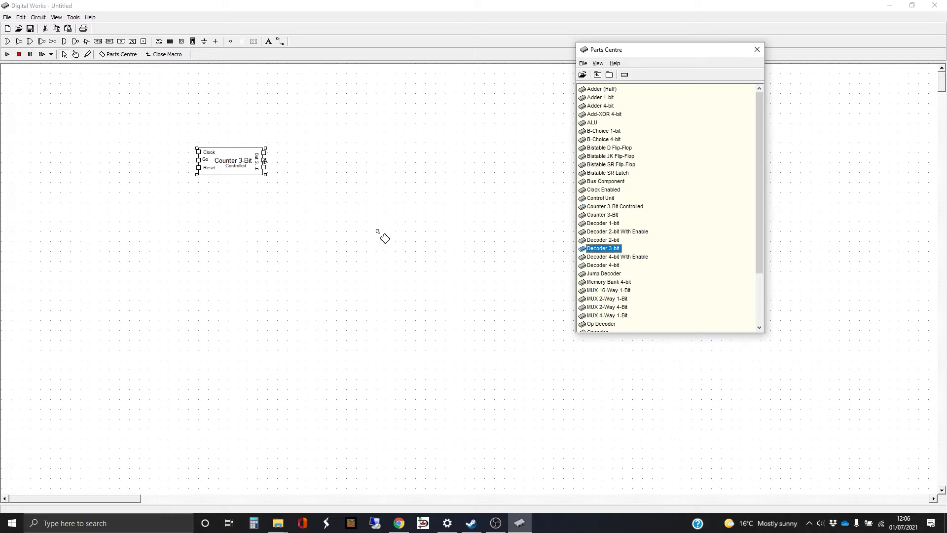
click(307, 200)
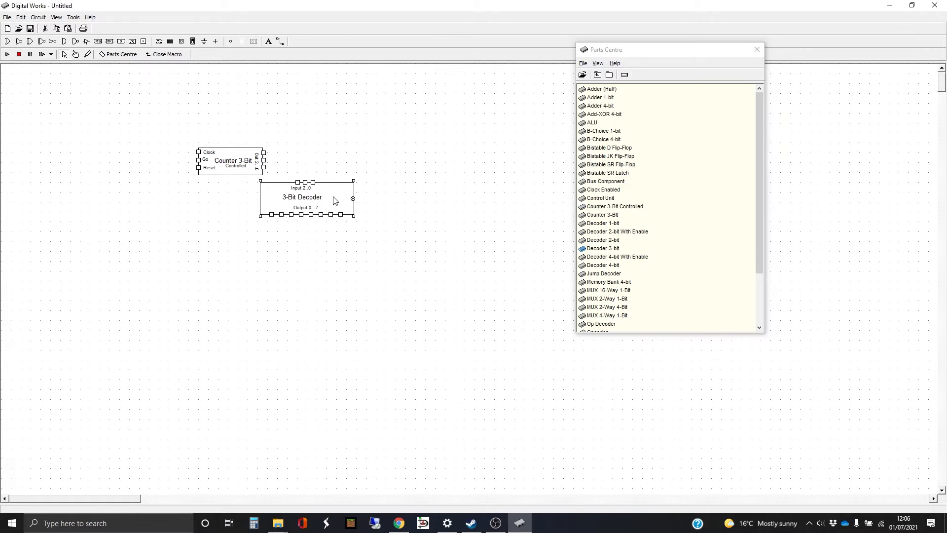
drag(335, 199, 316, 203)
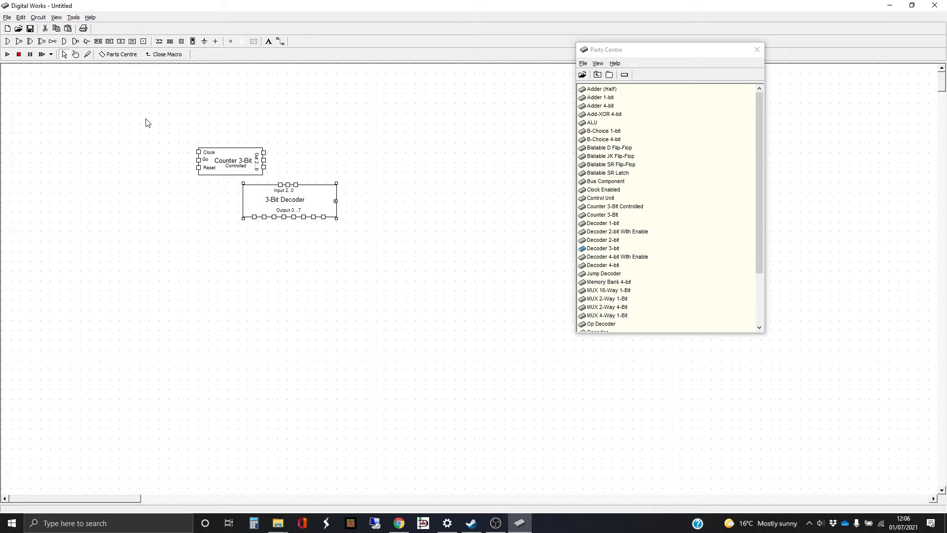
Step: Add a clock source beside the counter and wire it to the counter's Clock input
click(170, 41)
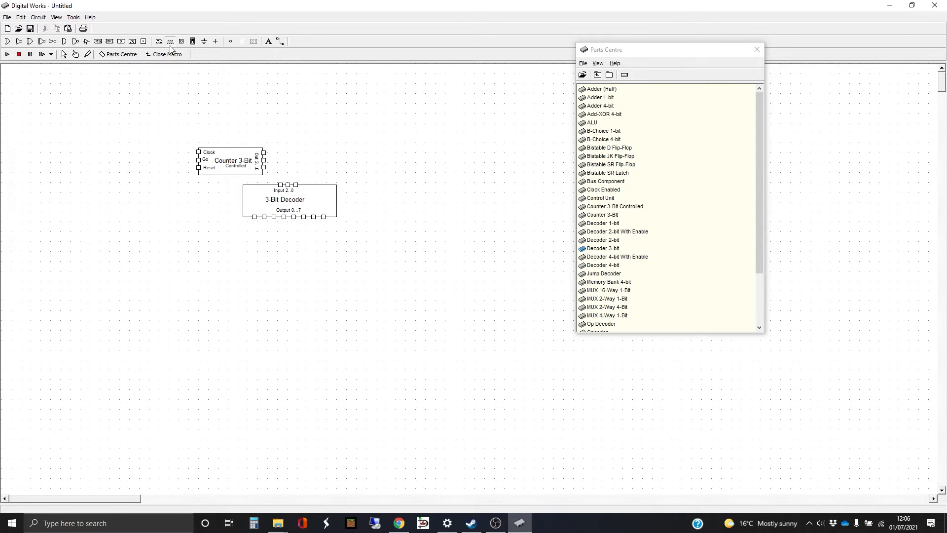
click(159, 153)
click(281, 41)
drag(159, 152, 199, 152)
Step: Add two macro tags below the clock source and wire them to the counter's Go and Reset inputs
click(143, 41)
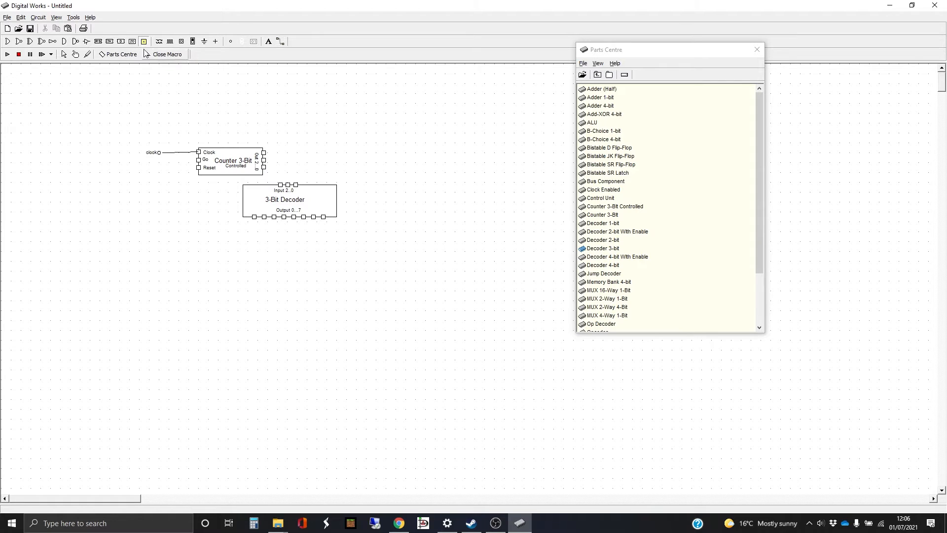
click(159, 168)
click(160, 173)
click(281, 42)
drag(159, 159, 198, 167)
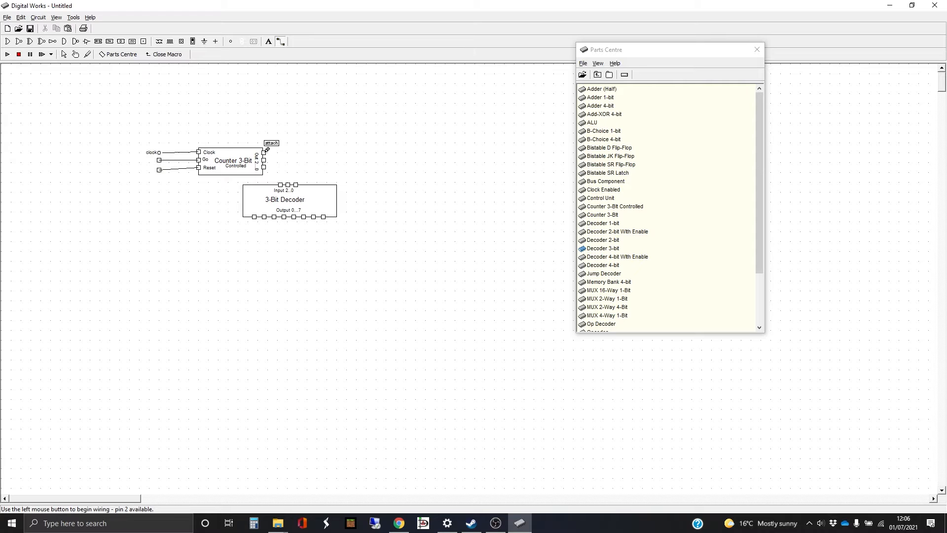
Step: Wire the counter's three outputs to the decoder's Input 2..0 pins in order
drag(277, 153, 288, 184)
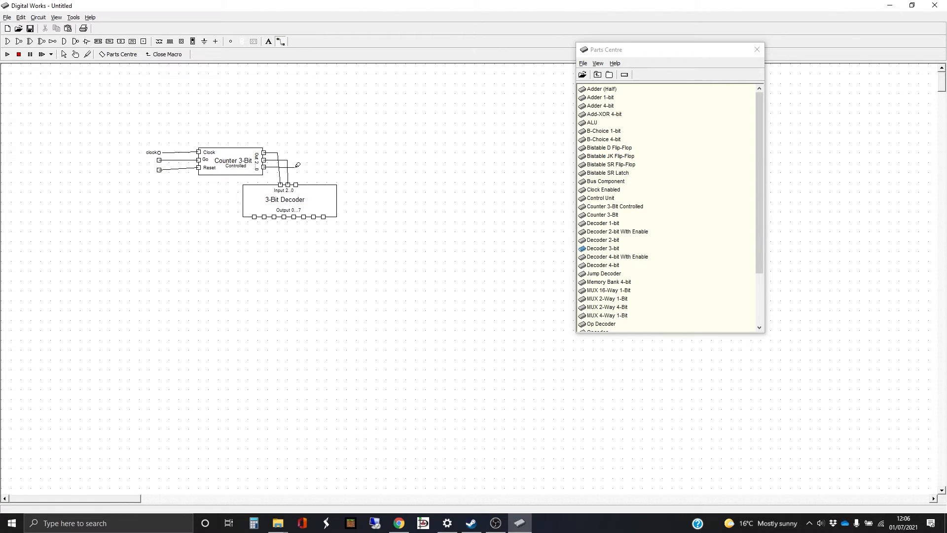
drag(297, 165, 294, 182)
Step: Place a row of eight macro tags below the decoder and wire each one to a decoder output, 0 to 7
click(143, 42)
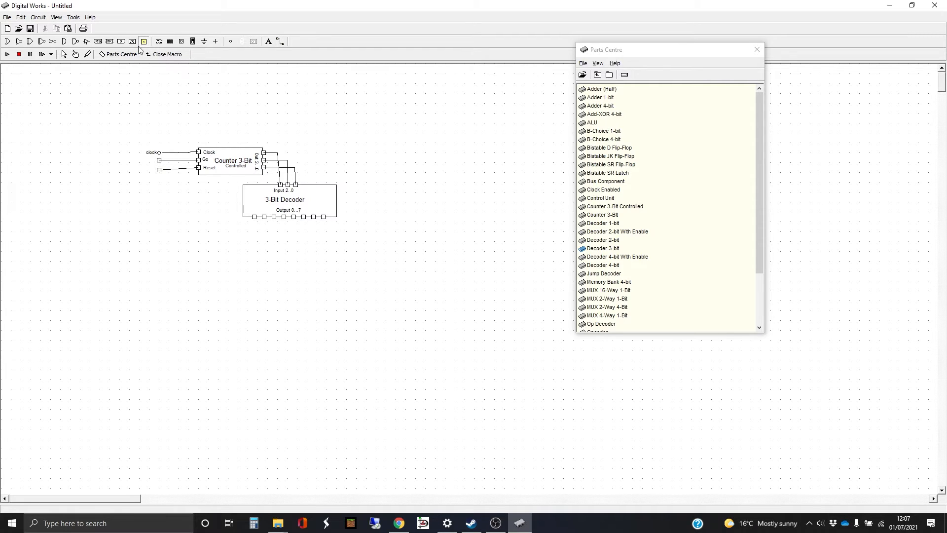
click(255, 238)
click(277, 237)
click(287, 237)
click(297, 237)
click(307, 237)
click(317, 238)
click(281, 42)
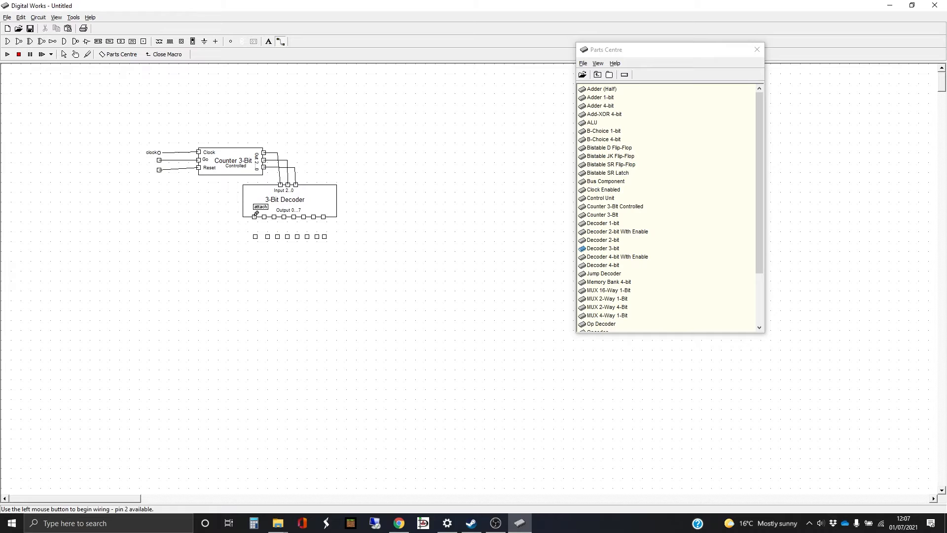
mouse_move(254, 217)
mouse_down()
mouse_move(255, 237)
mouse_move(276, 228)
mouse_move(307, 236)
mouse_move(314, 222)
mouse_move(325, 236)
mouse_up()
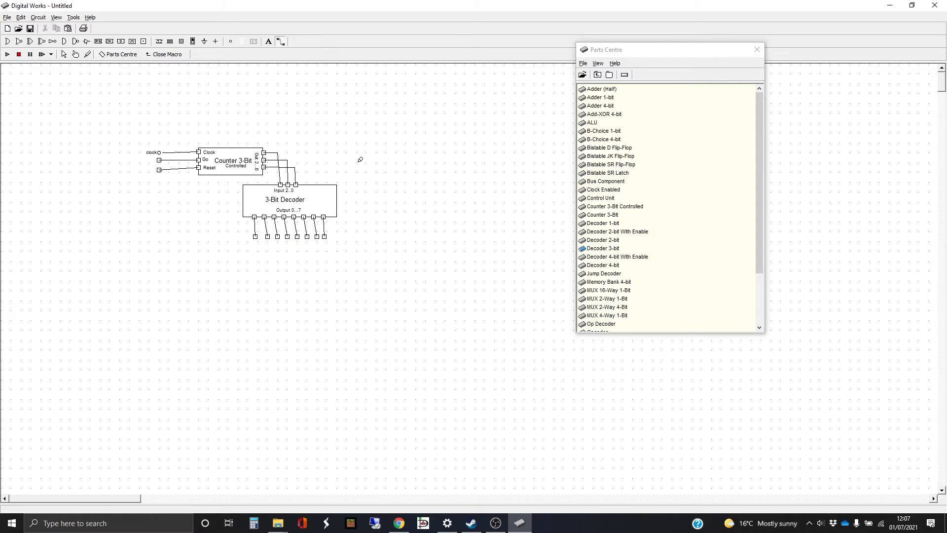
click(7, 18)
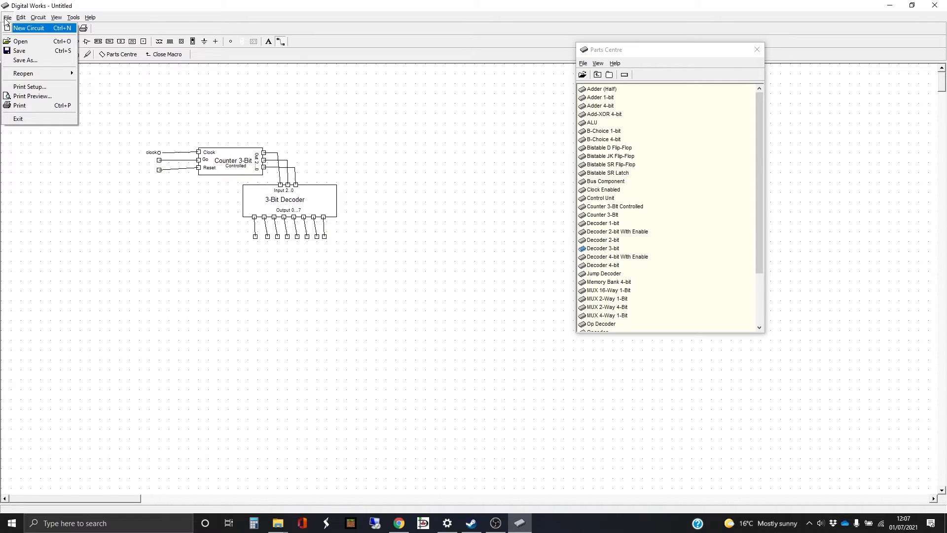
click(217, 93)
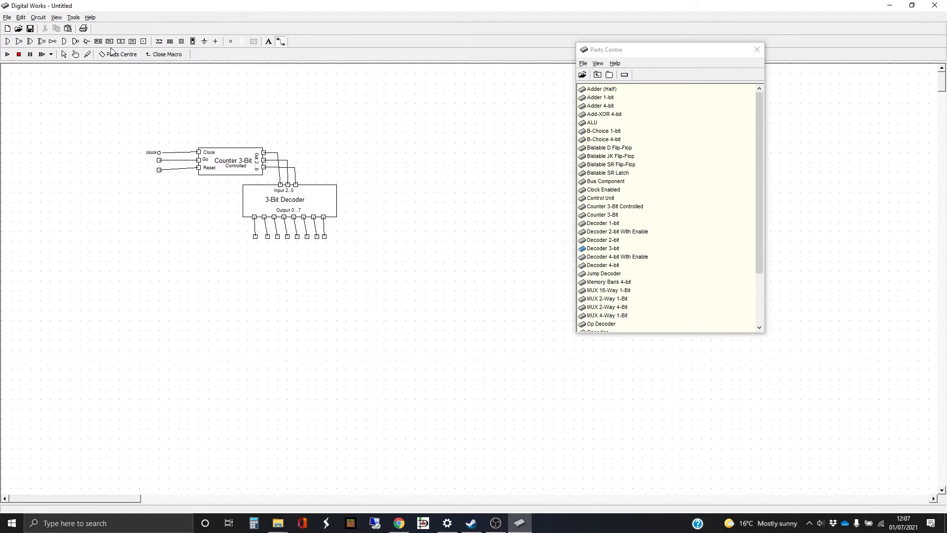
click(73, 17)
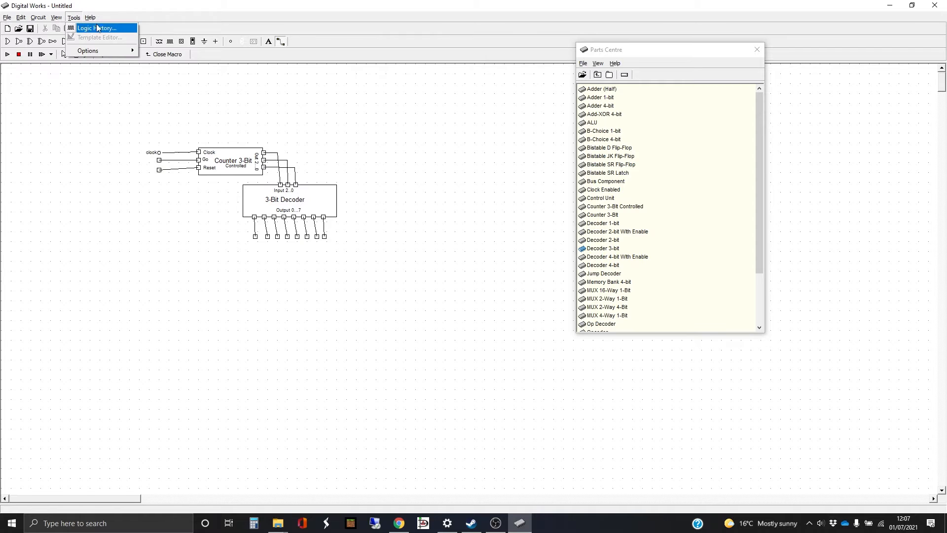
click(124, 98)
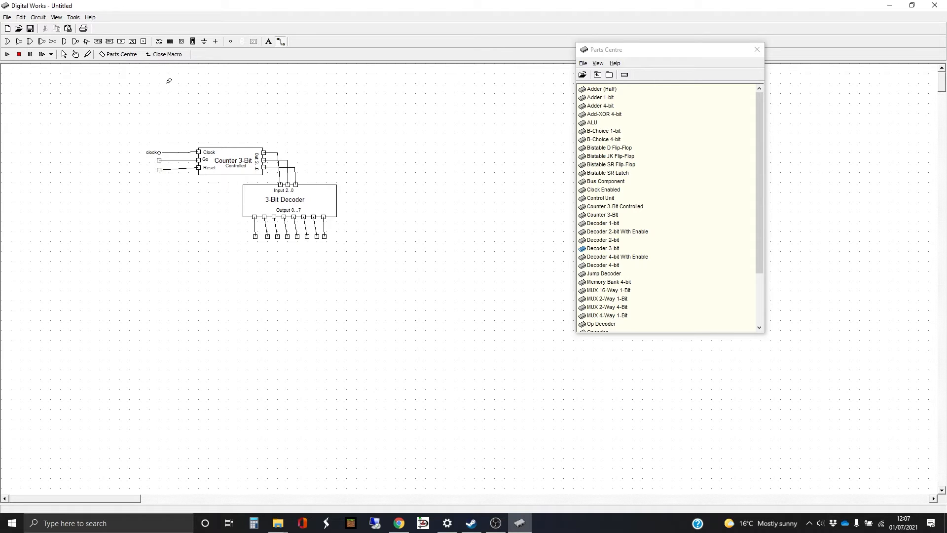
Step: Copy the complete counter and decoder circuit, including its tags and clock, and close the macro
click(65, 55)
drag(115, 102, 393, 293)
click(168, 57)
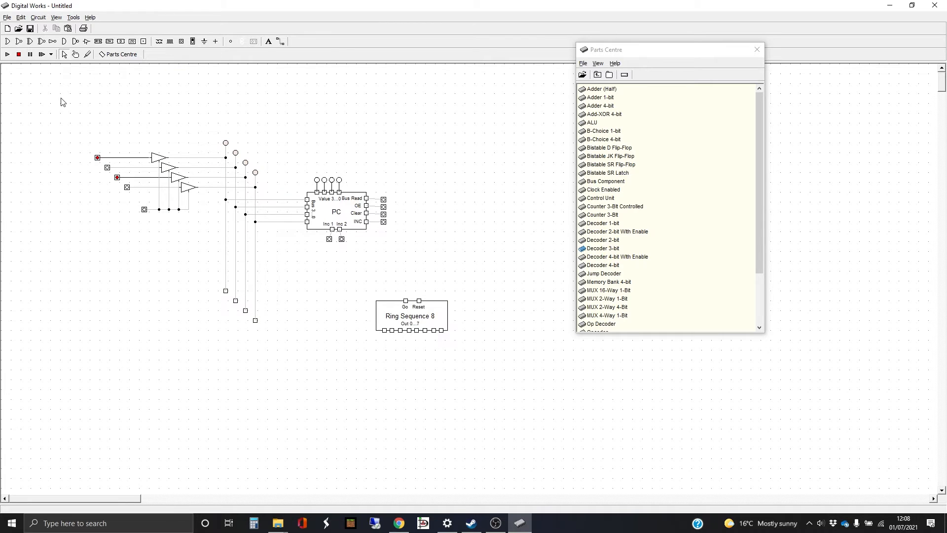
Step: Delete everything in the parent circuit and paste the copied counter and decoder circuit in its place
drag(58, 98, 406, 322)
drag(483, 380, 482, 381)
key(Delete)
click(453, 285)
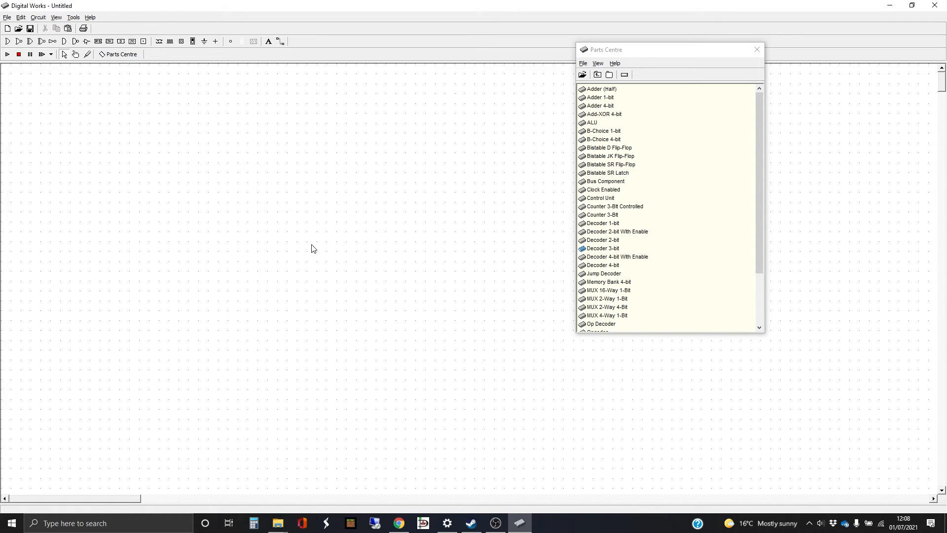
key(ctrl+z)
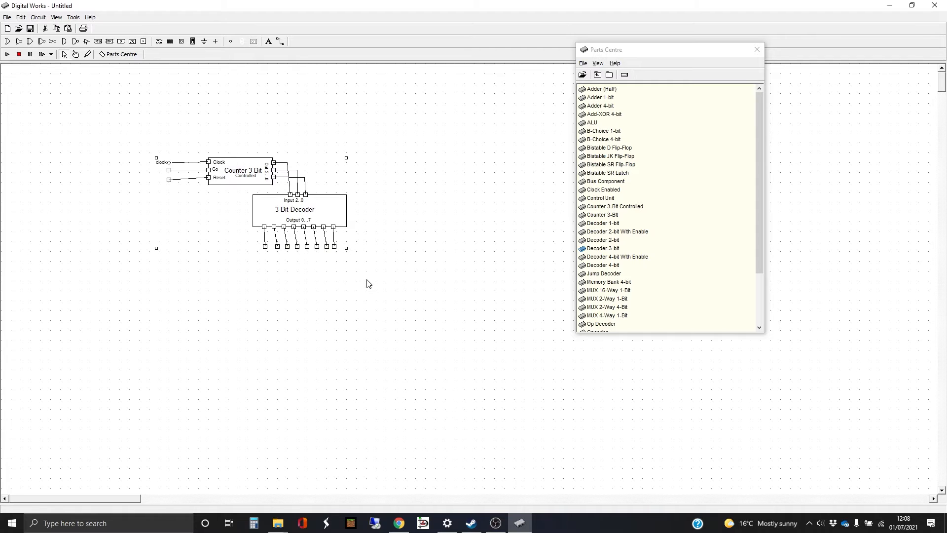
click(397, 267)
Step: In the Template Editor, change the "PC" label to "Ring Sequencer 8-phase" and widen the template's rectangle on both sides
click(73, 18)
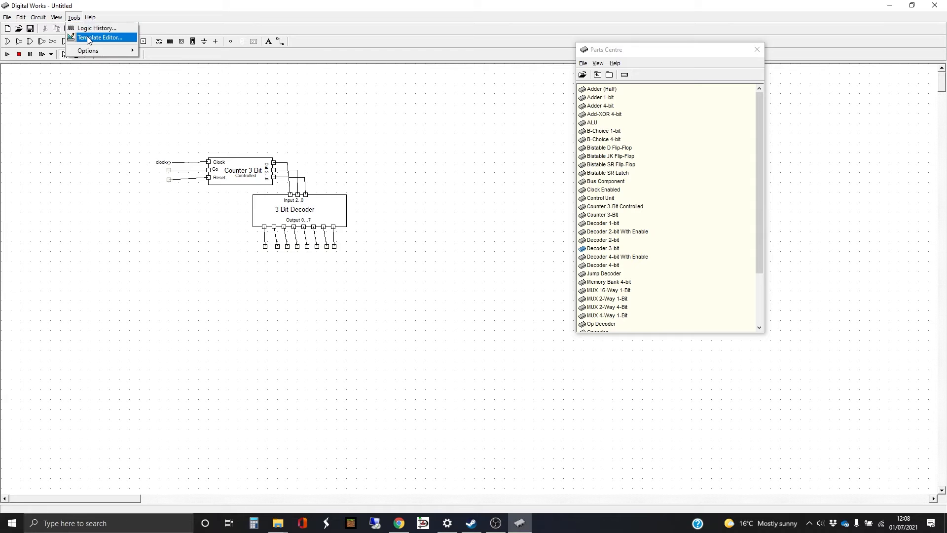
click(89, 37)
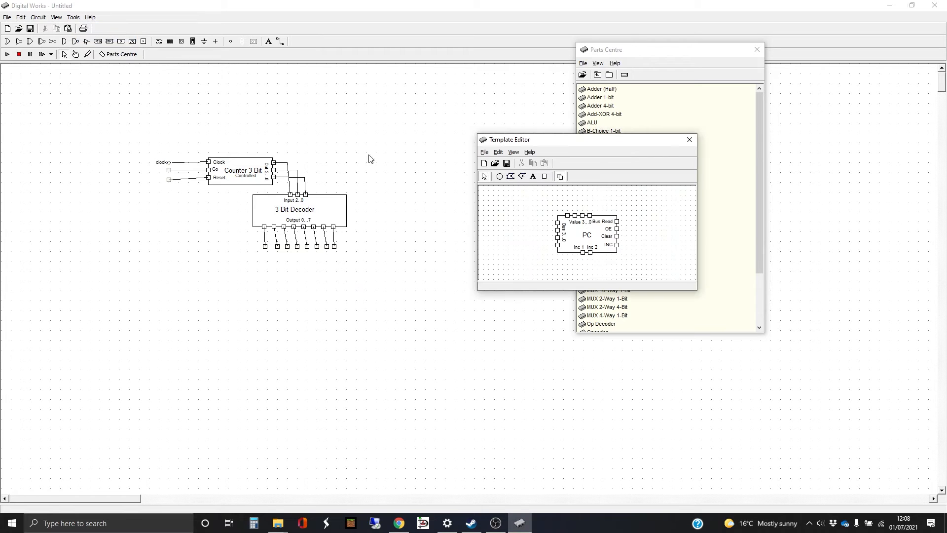
click(589, 239)
right_click(590, 237)
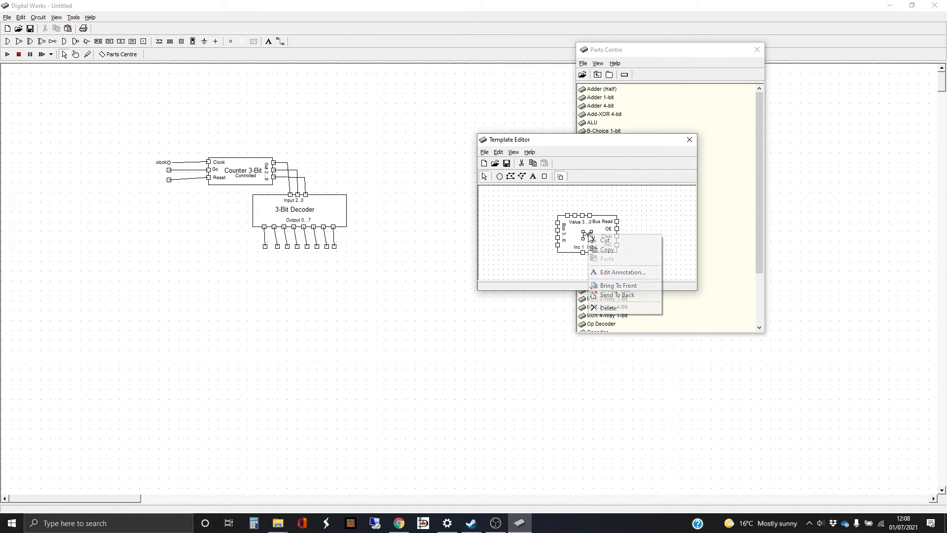
click(618, 272)
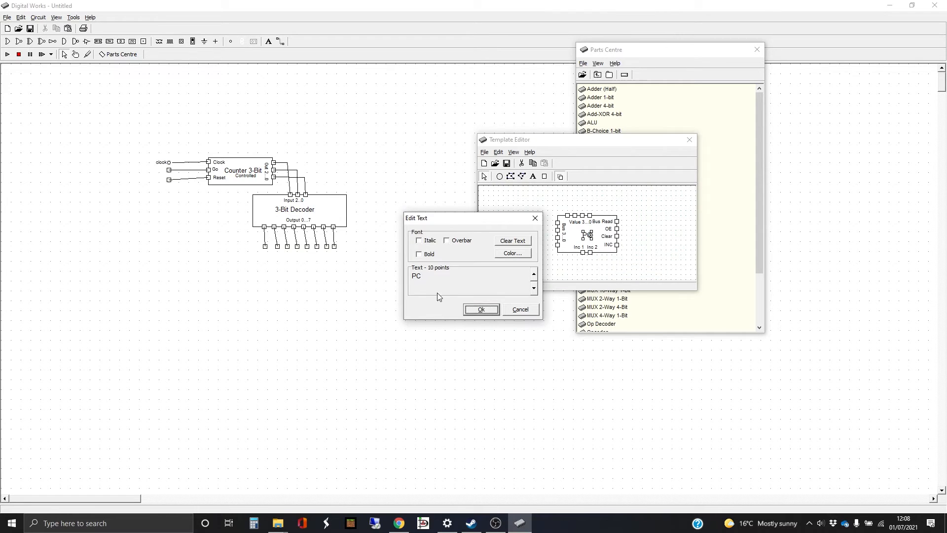
double_click(424, 279)
text(Ring Sequencer 8-phase)
click(488, 311)
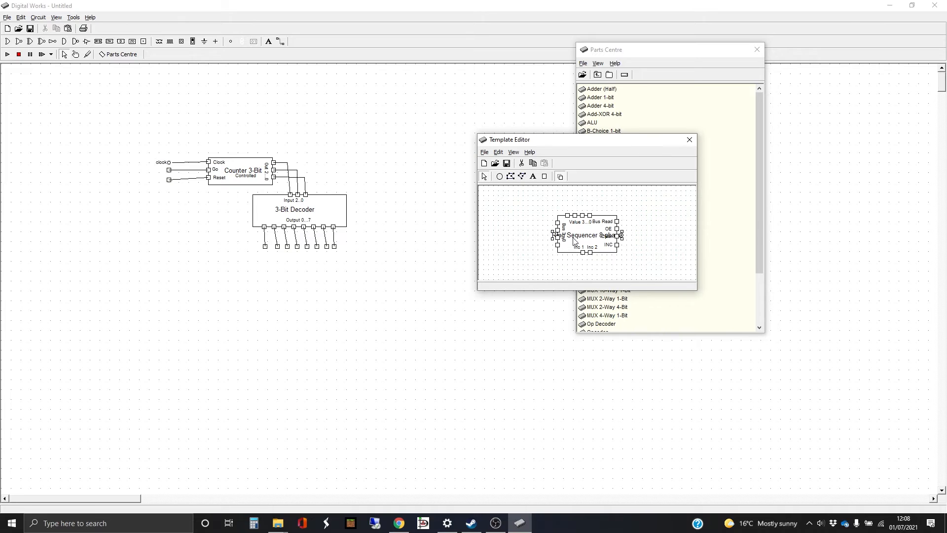
drag(556, 219, 532, 217)
drag(617, 216, 635, 213)
Step: Delete the four Bus pins and the vertical Bus label from the template's left side
drag(547, 205, 568, 261)
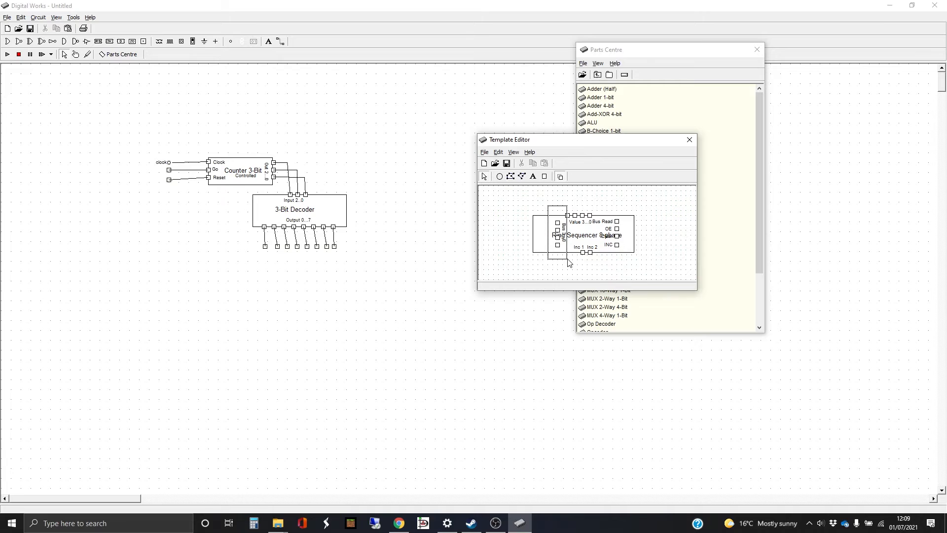
drag(568, 262, 570, 263)
key(Delete)
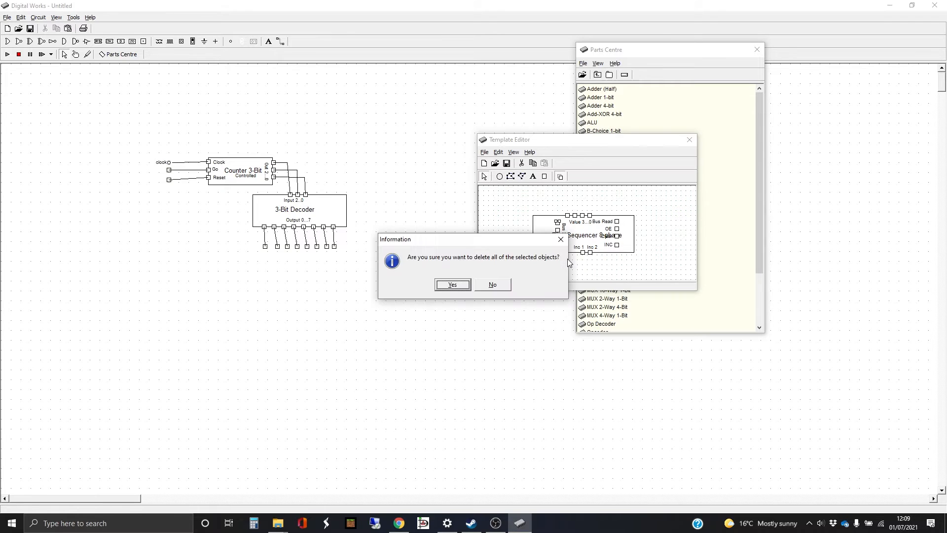
key(Return)
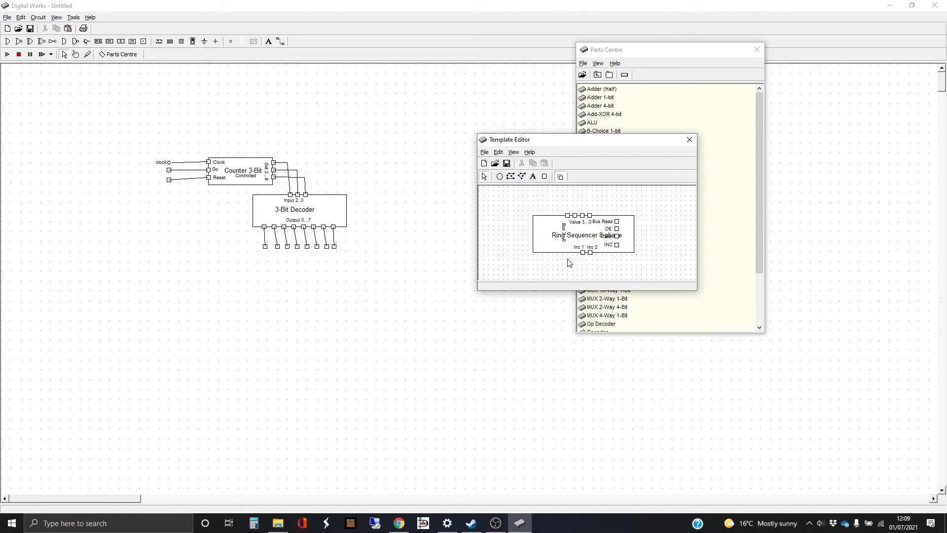
click(565, 230)
key(Delete)
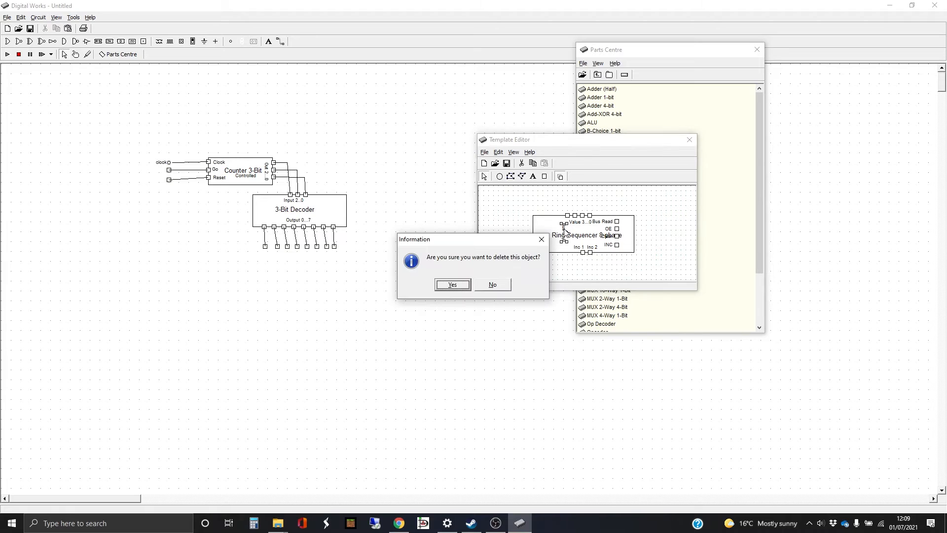
click(460, 281)
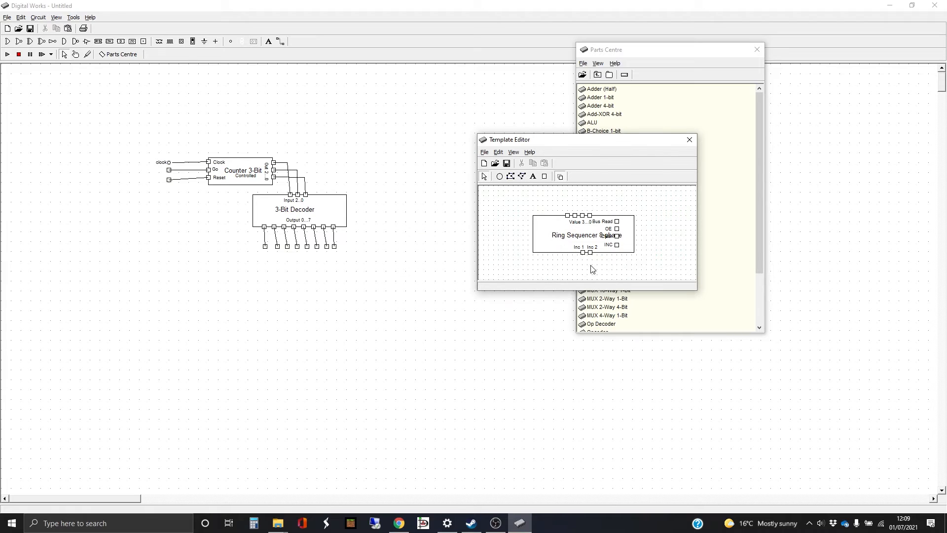
Step: Delete the Inc 1 and Inc 2 pins with their labels and move the template title to the rectangle's lower left
drag(604, 267, 560, 241)
key(Delete)
key(Return)
drag(586, 232, 566, 240)
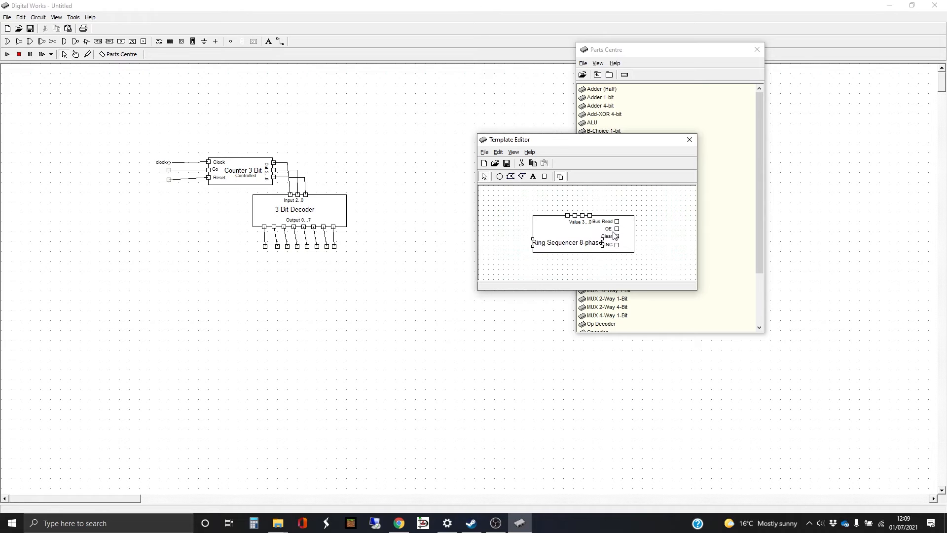
Step: Duplicate the group of four Value pins and arrange both groups as one row of eight along the template's top edge
drag(561, 206, 574, 219)
key(ctrl+c)
key(ctrl+v)
drag(569, 229, 591, 217)
Step: Delete the Bus Read, OE, Clear and INC labels beside the pins on the template's right side
click(607, 222)
key(Delete)
click(464, 287)
click(608, 229)
key(Delete)
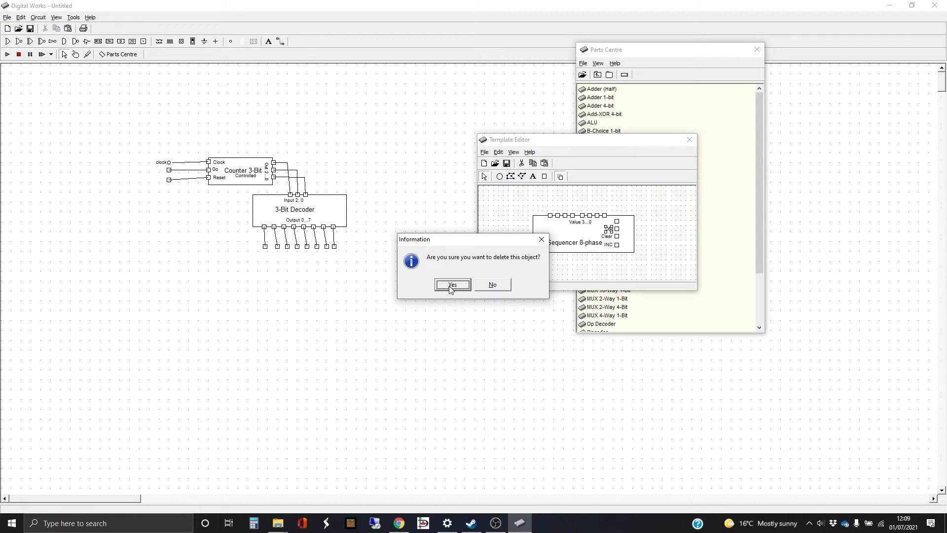
click(451, 285)
click(611, 236)
key(Delete)
click(453, 285)
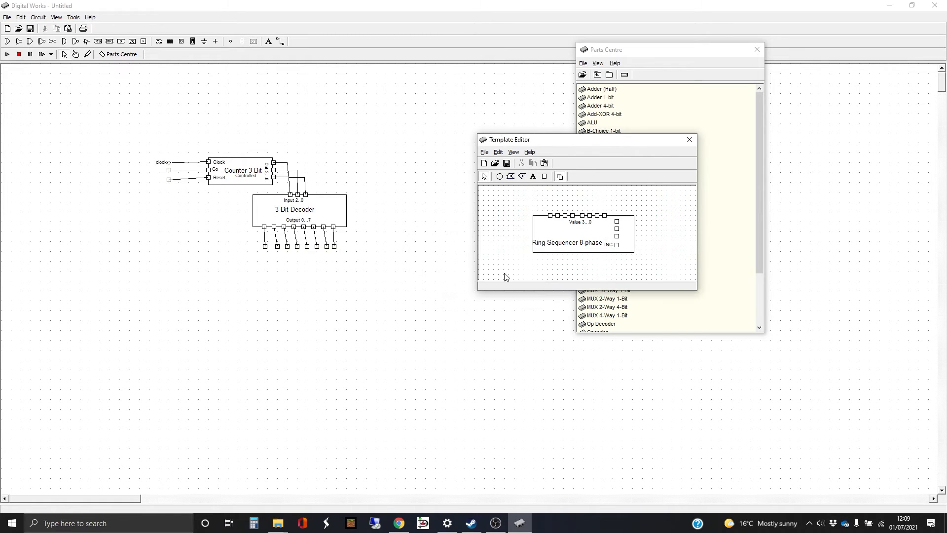
click(611, 245)
key(Delete)
click(452, 285)
Step: Move the upper three right-side pins onto the rectangle's right edge and delete the fourth pin
drag(649, 241, 607, 248)
click(644, 243)
key(Delete)
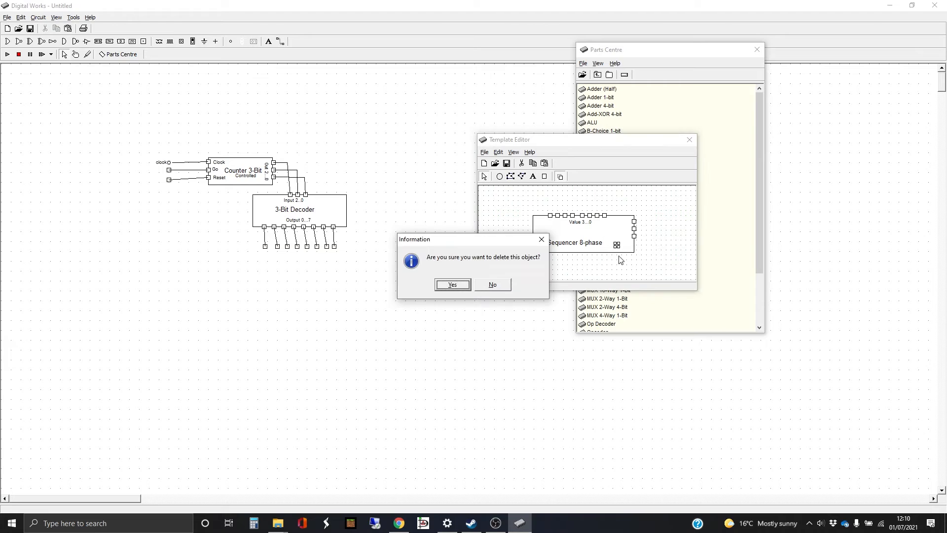
click(463, 289)
Step: Centre the "Ring Sequencer 8-phase" title in the template and extend the rectangle slightly to the left
mouse_move(580, 246)
mouse_down()
mouse_move(596, 247)
mouse_move(590, 238)
mouse_up()
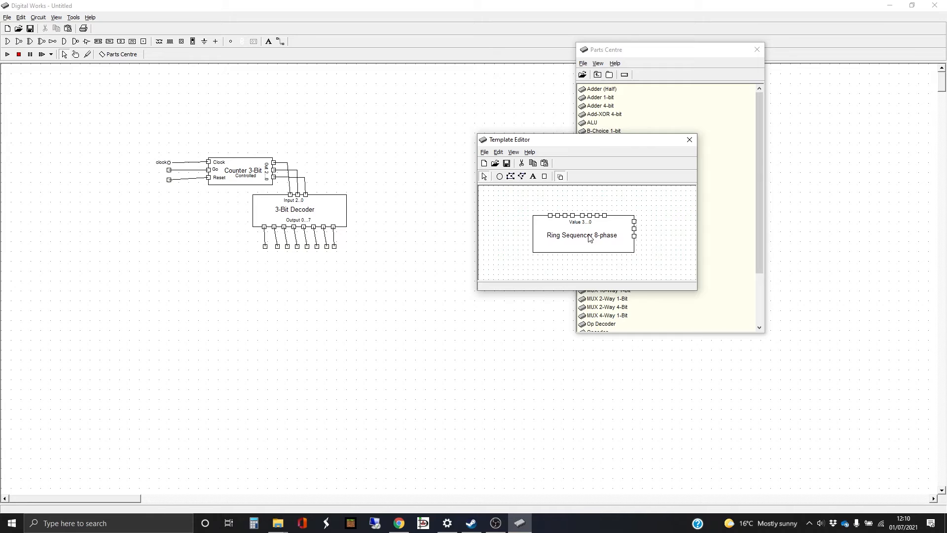
click(542, 203)
click(545, 227)
drag(533, 214, 526, 215)
Step: Spread the three pins on the template's right edge farther apart with even vertical spacing
click(624, 260)
click(631, 234)
key(Down)
key(Down)
key(Down)
drag(645, 237, 625, 225)
click(652, 244)
click(533, 176)
click(484, 177)
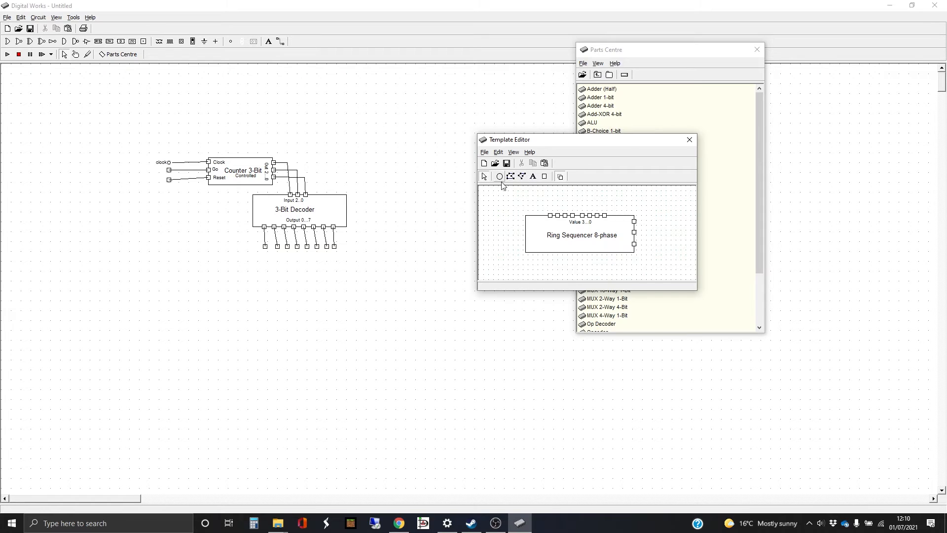
Step: Delete the uppermost right-edge pin and recentre the title and the two remaining right-edge pins
click(635, 222)
key(Delete)
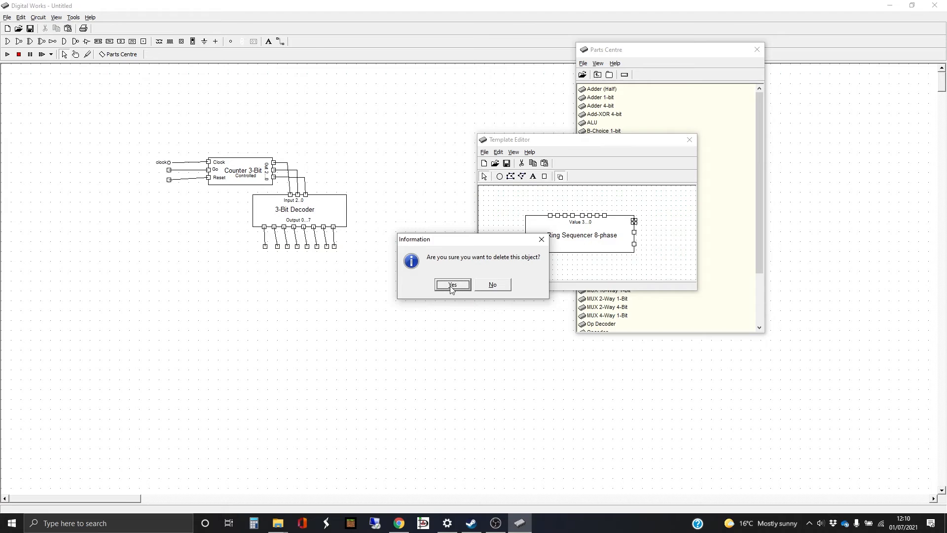
click(451, 287)
click(584, 238)
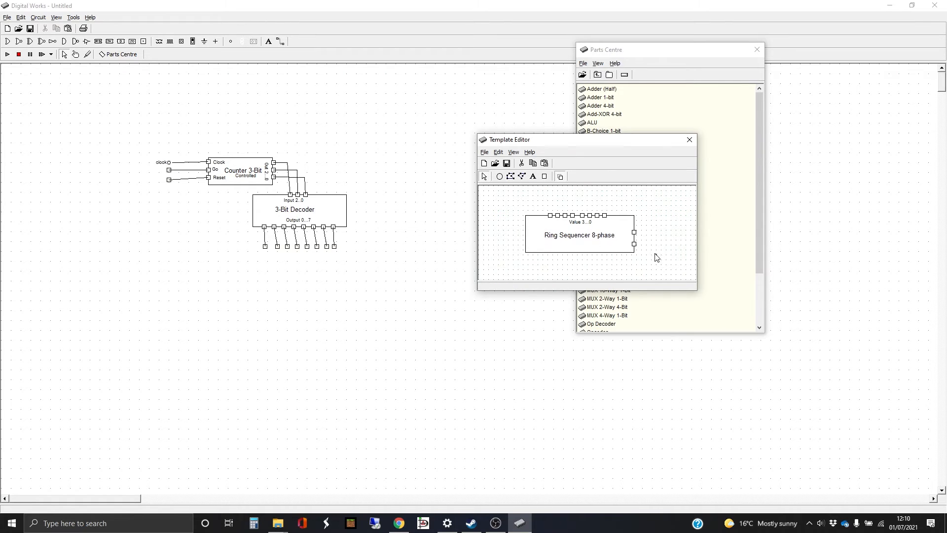
drag(656, 259, 623, 229)
click(648, 245)
Step: Add a "Go" text label beside the upper pin on the template's right edge
click(533, 176)
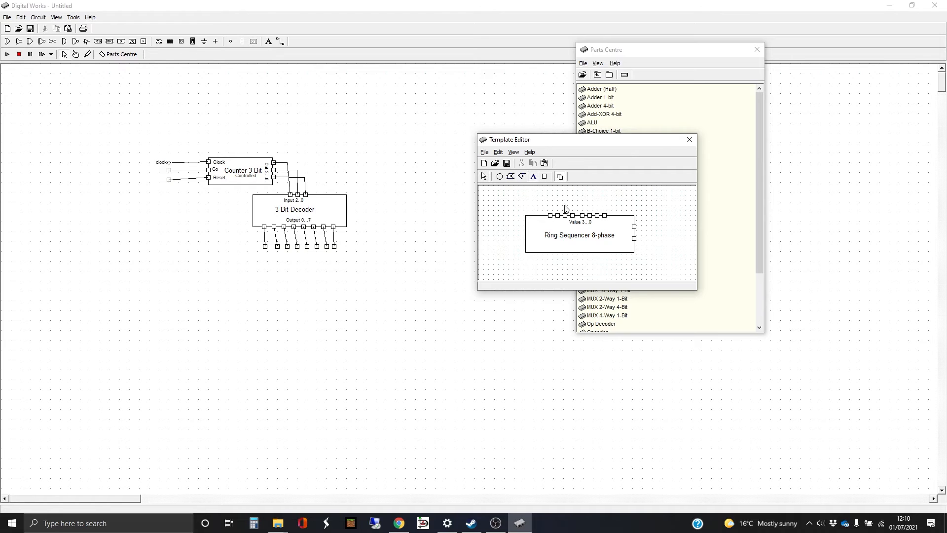
click(626, 231)
drag(500, 274, 409, 280)
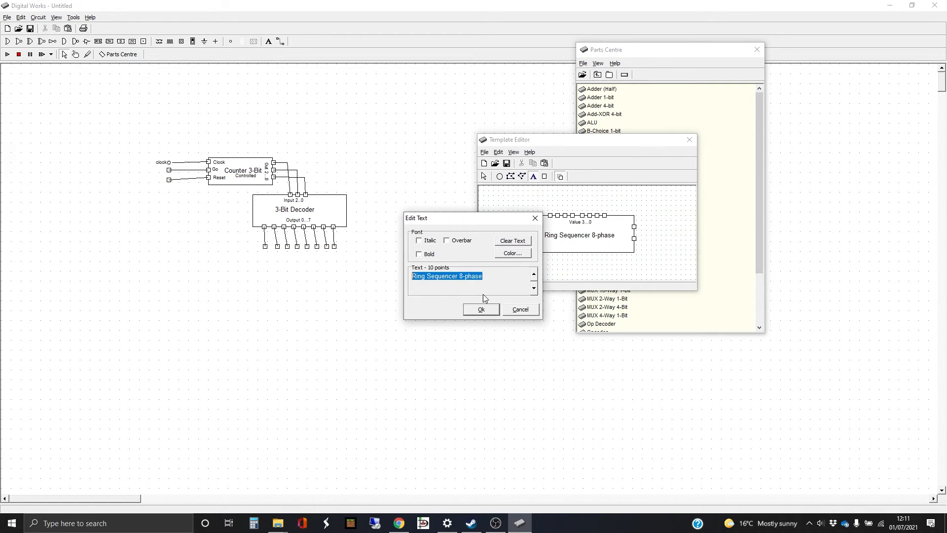
text(Go)
click(481, 309)
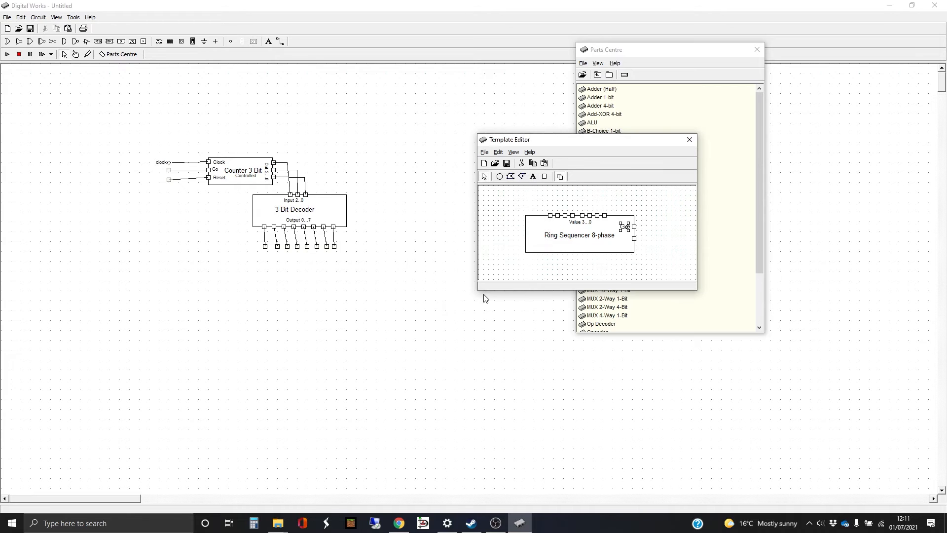
Step: Reduce the "Go" label to 7 points and nudge it right toward its pin
right_click(625, 228)
click(641, 267)
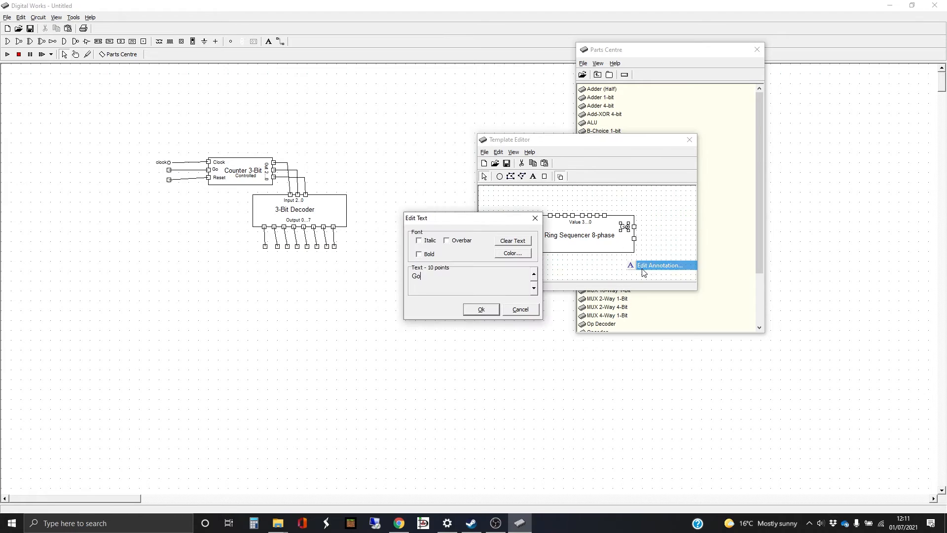
click(533, 289)
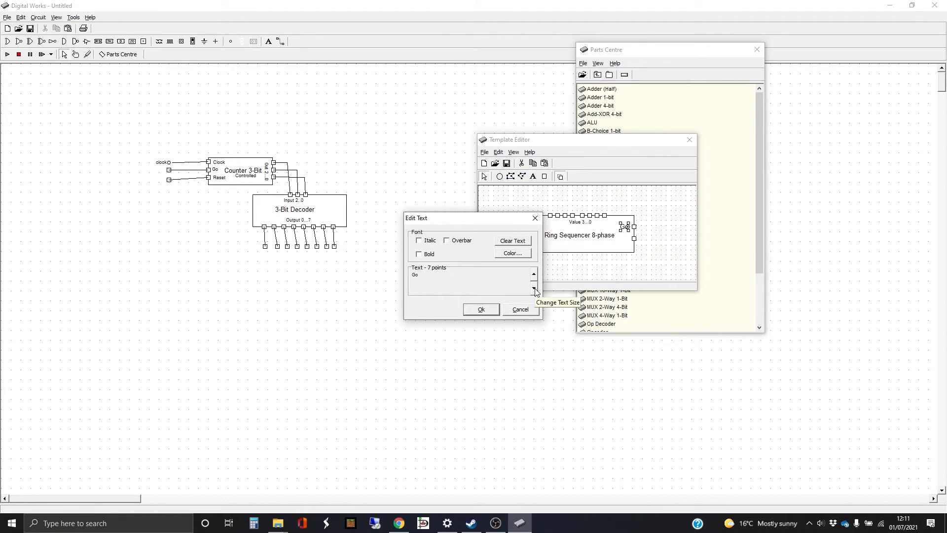
click(488, 311)
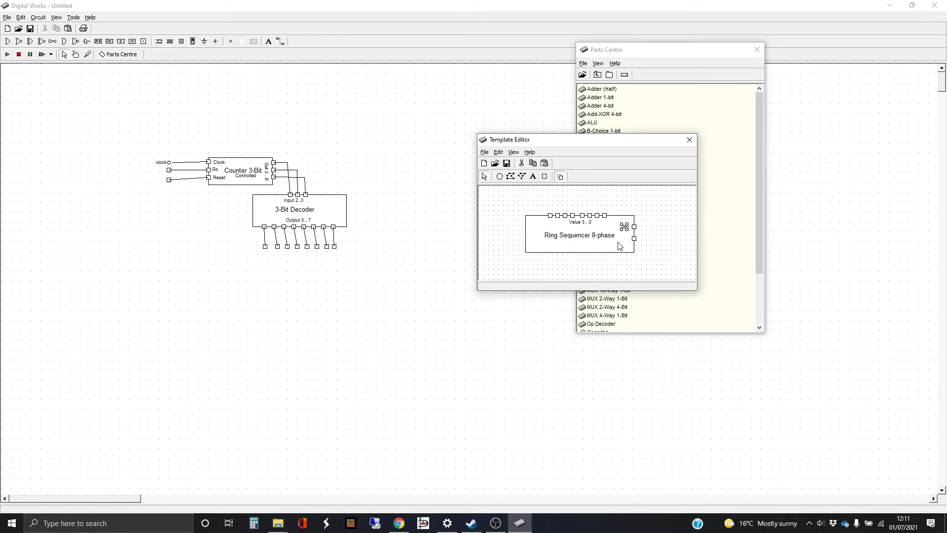
key(Right)
key(Right)
Step: Add a "Reset" label beside the lower right-edge pin and move the template title up slightly
click(534, 177)
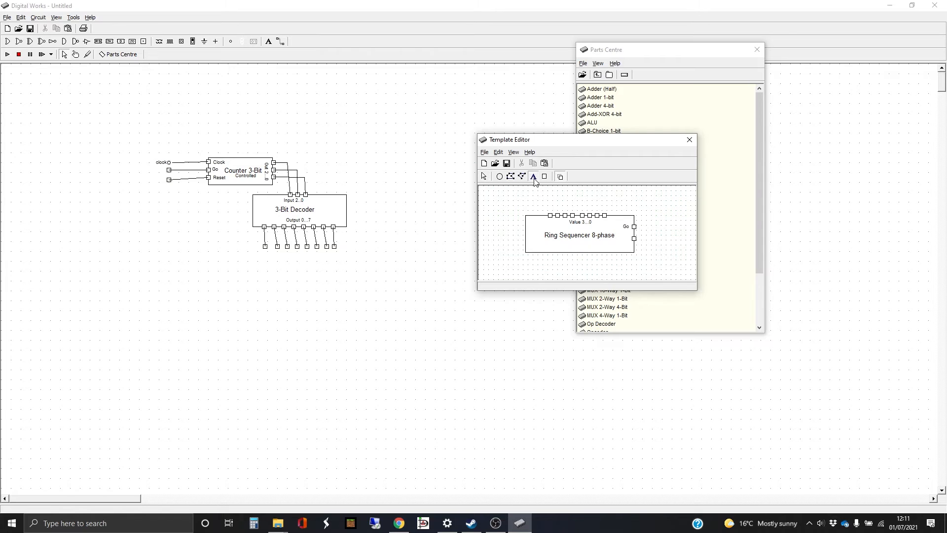
click(624, 242)
text(Re)
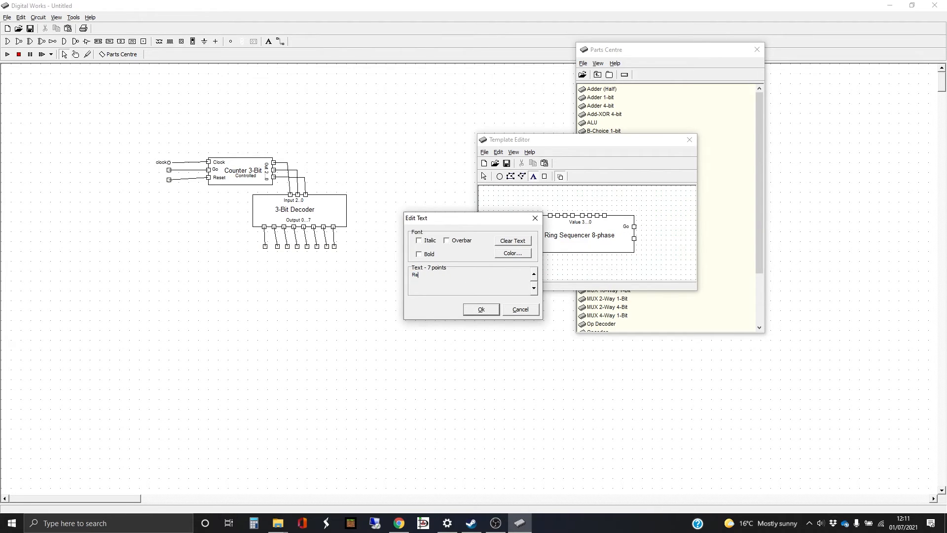
click(473, 310)
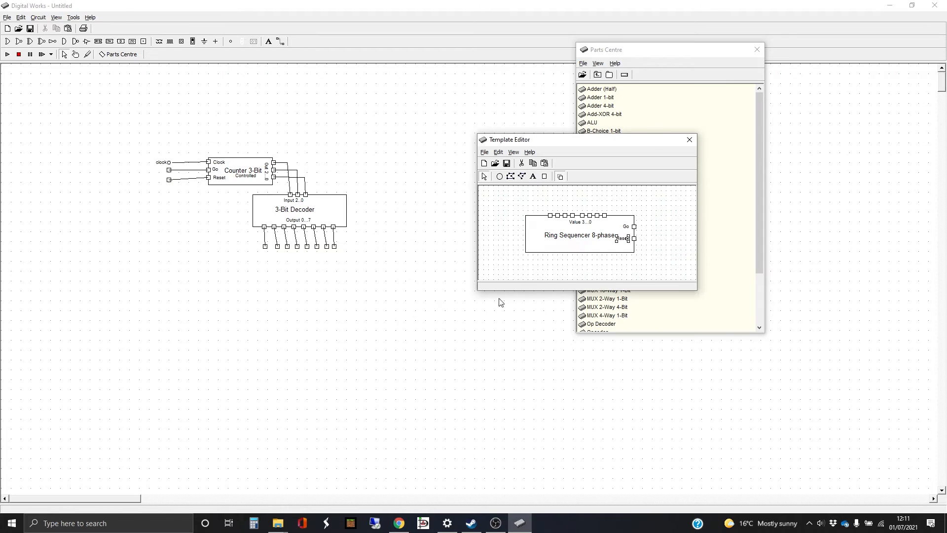
drag(580, 239, 581, 236)
Step: Change the "Value 3...0" label under the top-edge pins to "Phase 0...7"
click(583, 222)
right_click(582, 222)
click(608, 260)
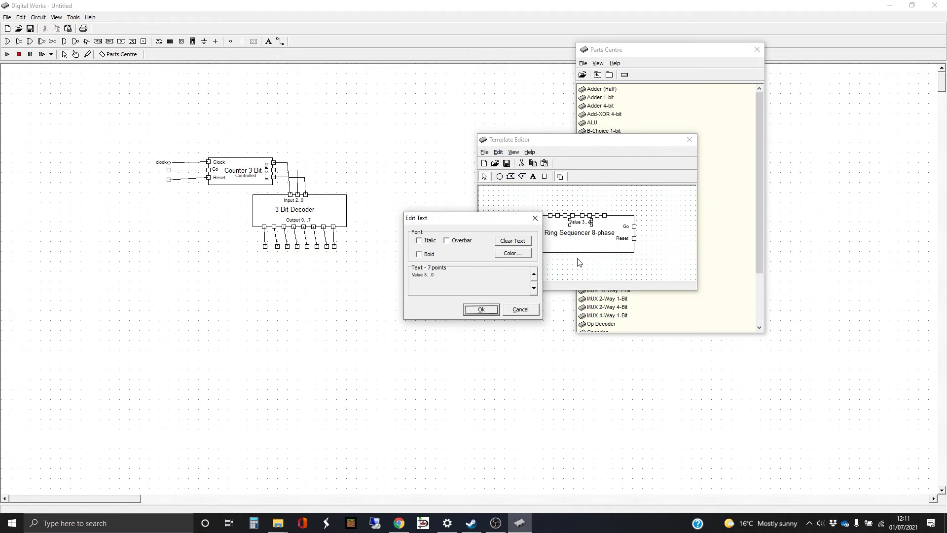
drag(435, 275, 402, 273)
text(P)
text(hase 0...7)
key(Return)
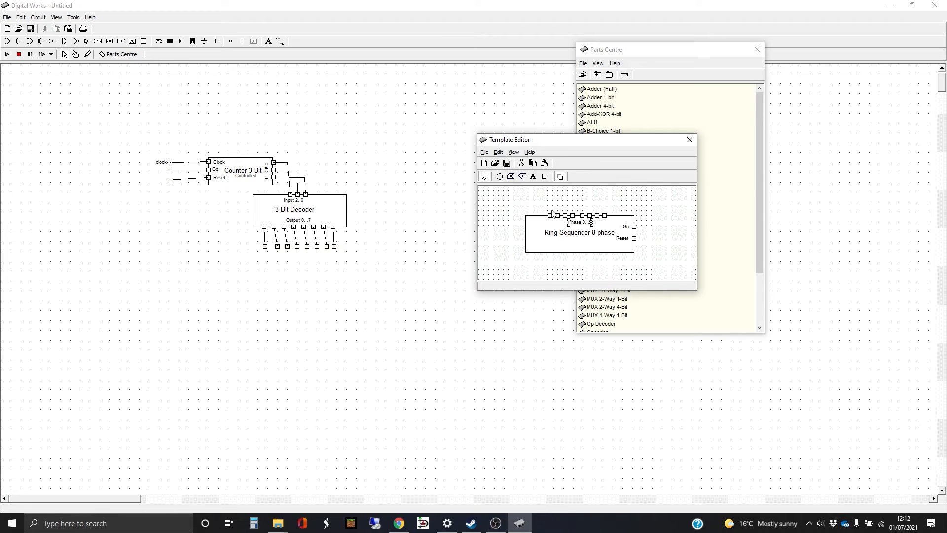
Step: Even out the spacing of the eight top-edge pins, nudge the title up and close the Template Editor
drag(540, 202, 579, 230)
click(646, 203)
click(595, 234)
key(Up)
key(Up)
click(659, 225)
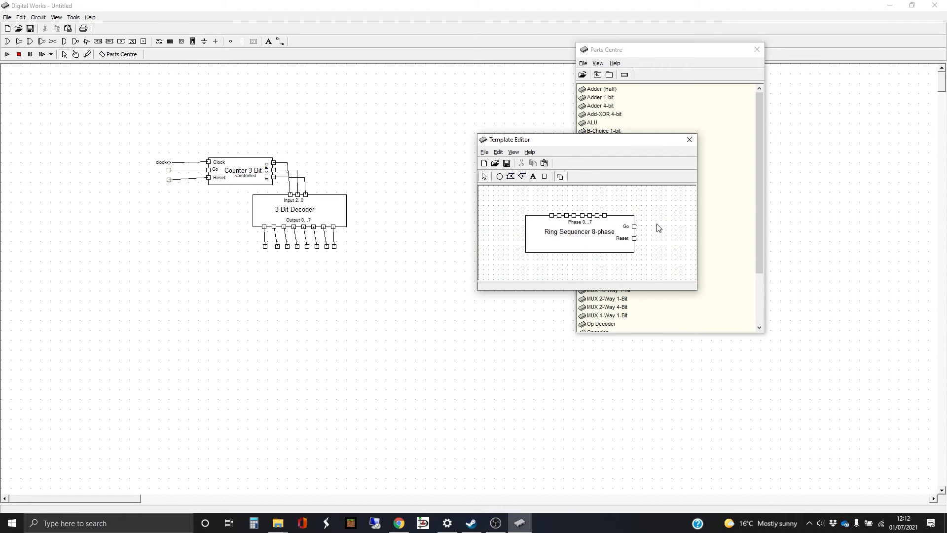
click(690, 140)
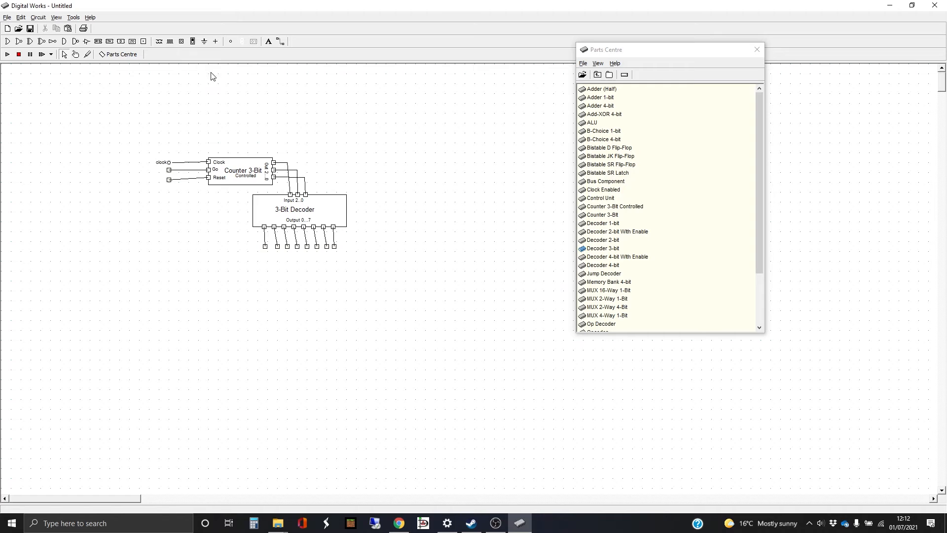
Step: Associate the leftmost output tag below the 3-Bit Decoder with the first pin on the template's top edge
right_click(266, 246)
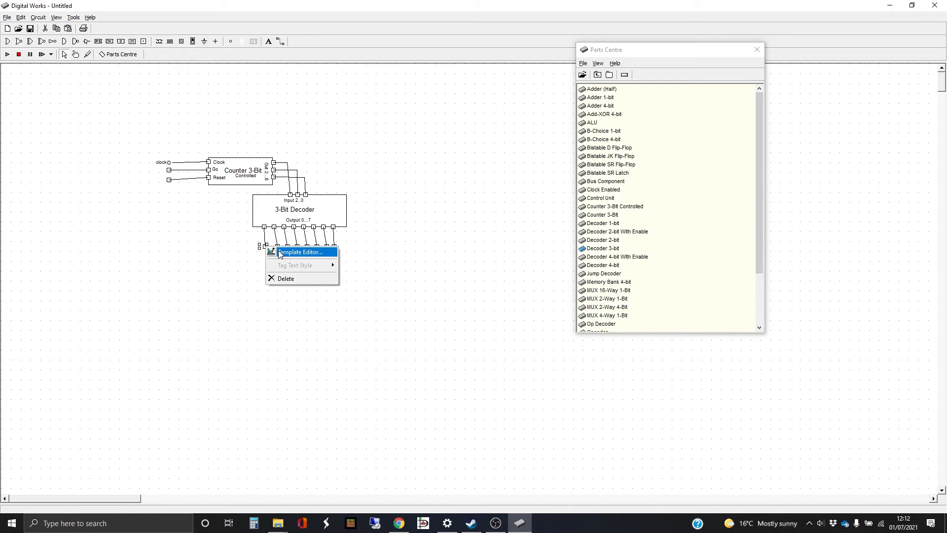
click(279, 252)
right_click(559, 216)
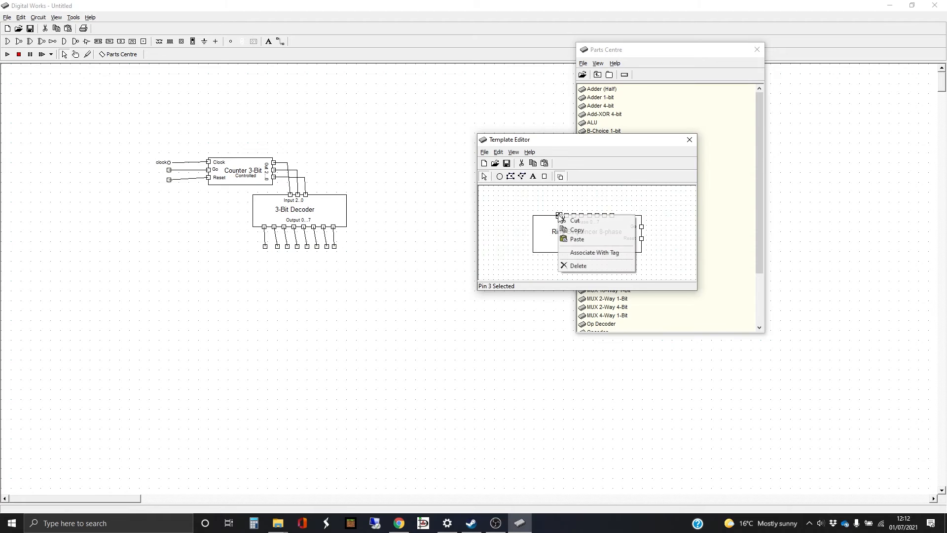
click(594, 253)
click(689, 140)
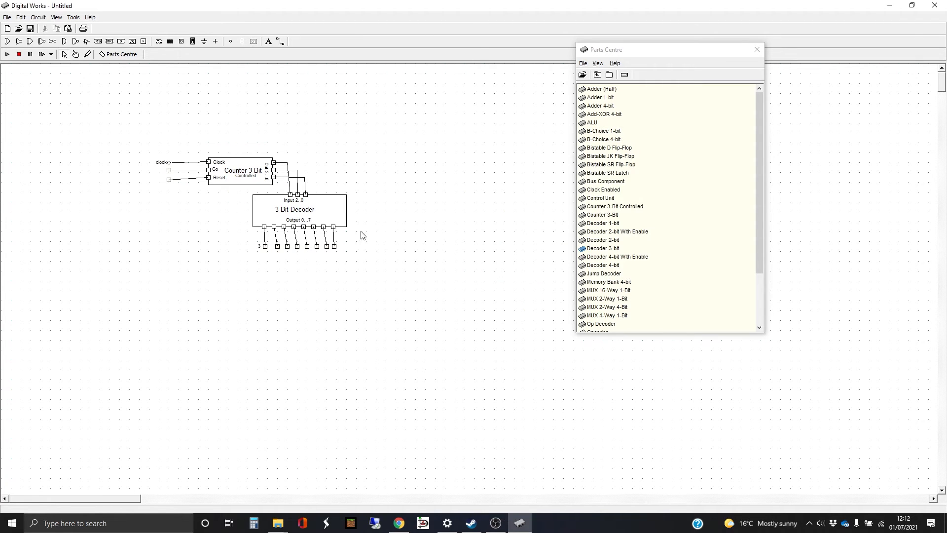
Step: Associate the second output tag below the decoder with the template's second top-edge pin
right_click(277, 246)
click(285, 252)
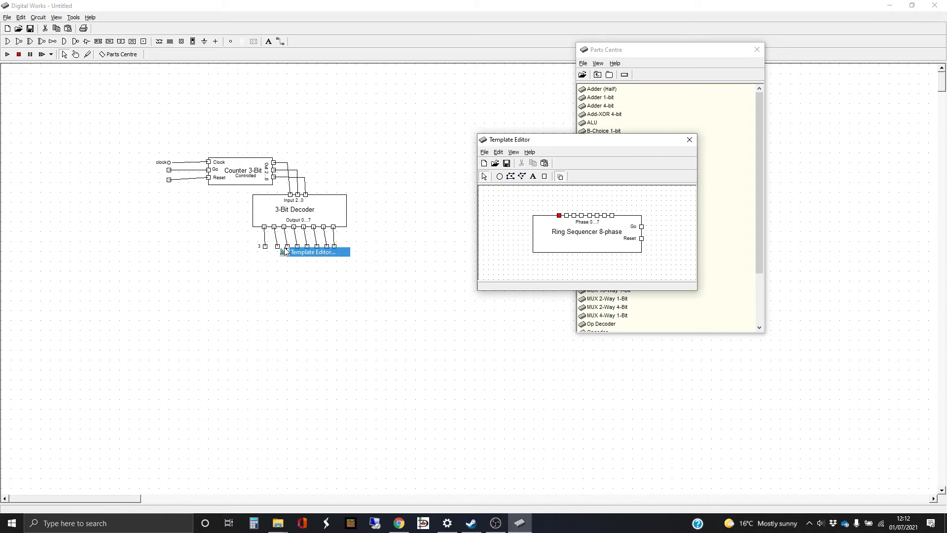
click(567, 216)
right_click(568, 216)
click(594, 250)
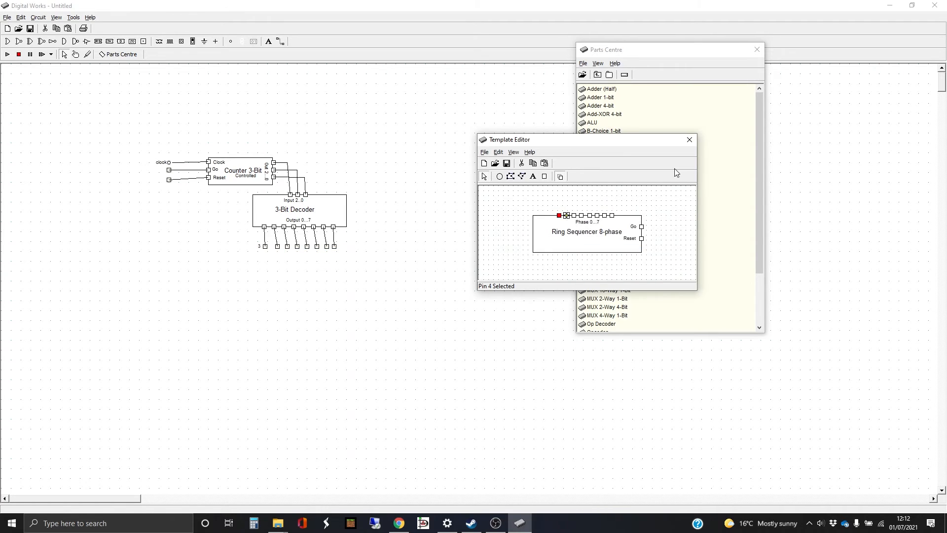
click(690, 140)
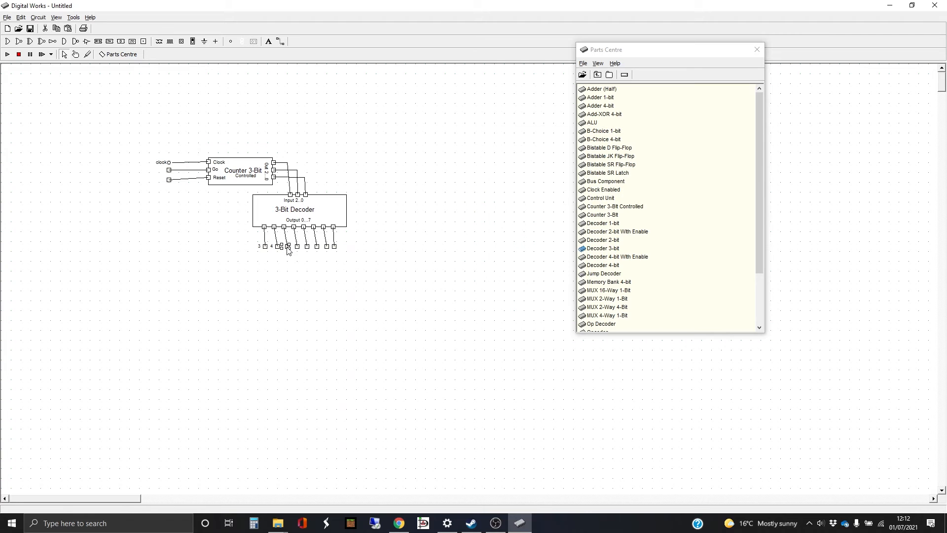
Step: Associate the third output tag below the decoder with the template's third top-edge pin
right_click(288, 249)
click(306, 253)
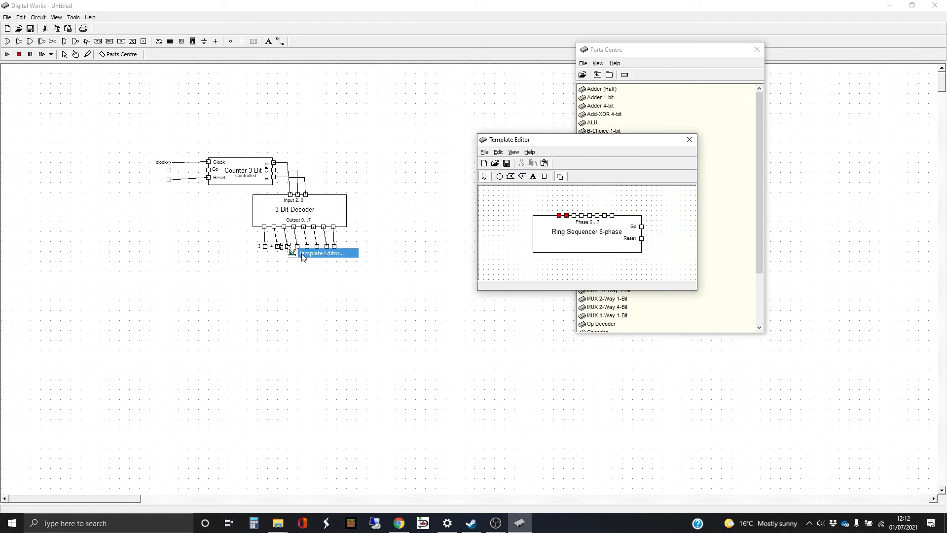
click(574, 215)
right_click(575, 216)
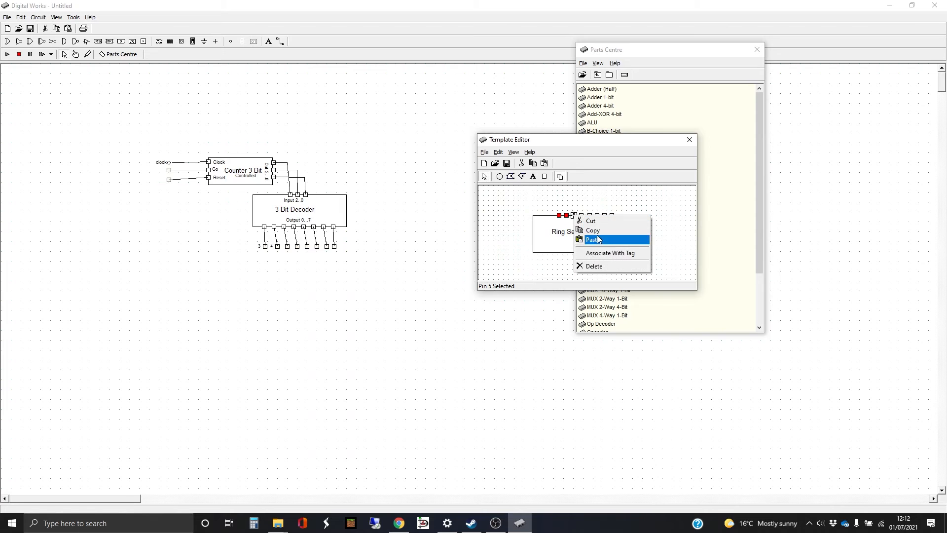
click(608, 251)
click(690, 140)
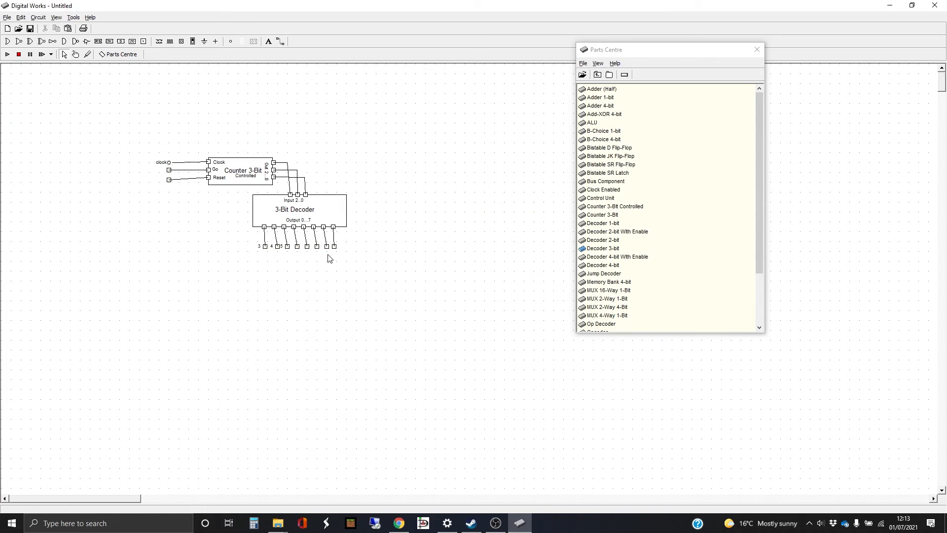
Step: Associate the fourth output tag below the decoder with the template's fourth top-edge pin
right_click(297, 247)
click(344, 252)
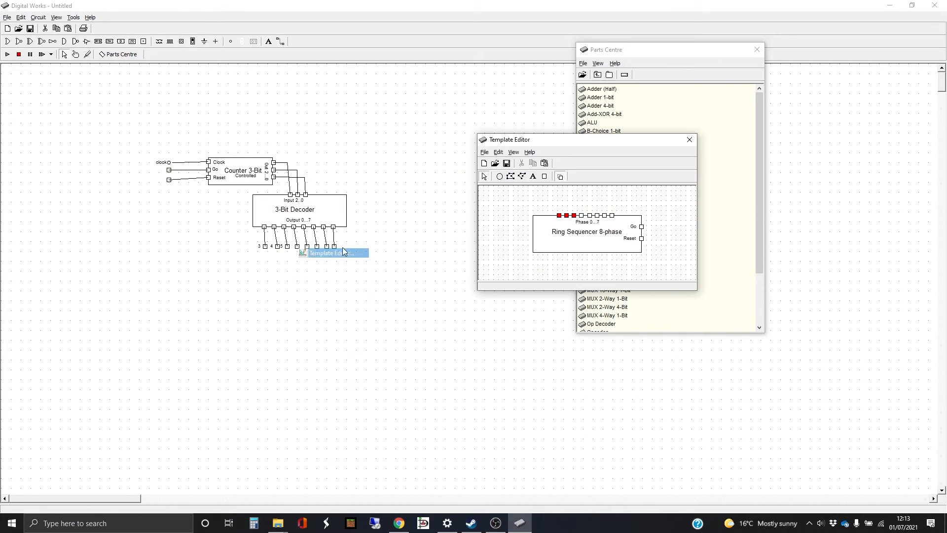
right_click(582, 219)
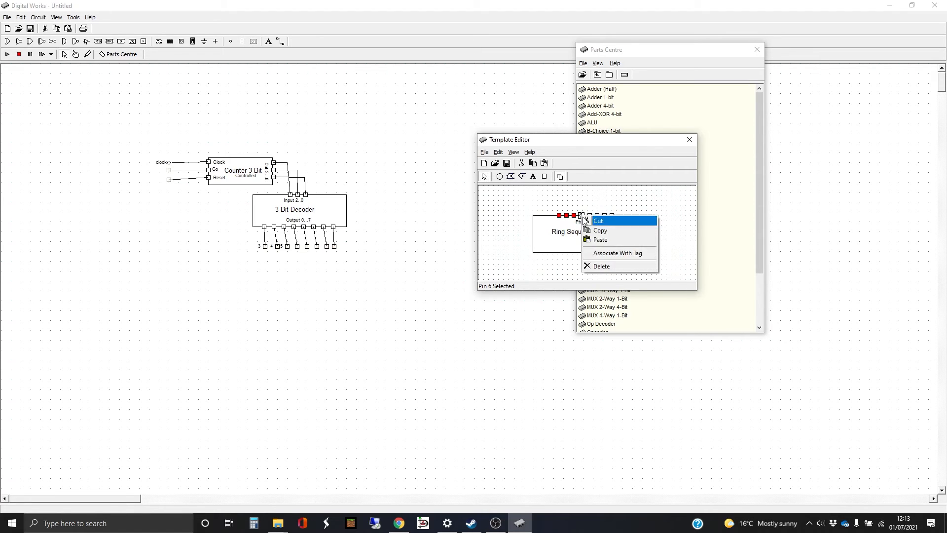
click(611, 252)
click(689, 140)
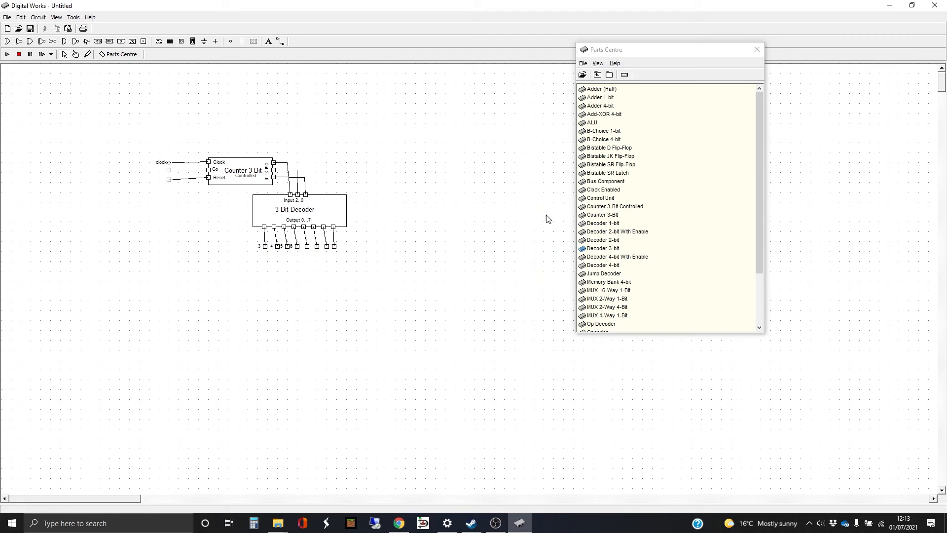
Step: Associate the fifth output tag below the decoder with the template's fifth top-edge pin
right_click(308, 246)
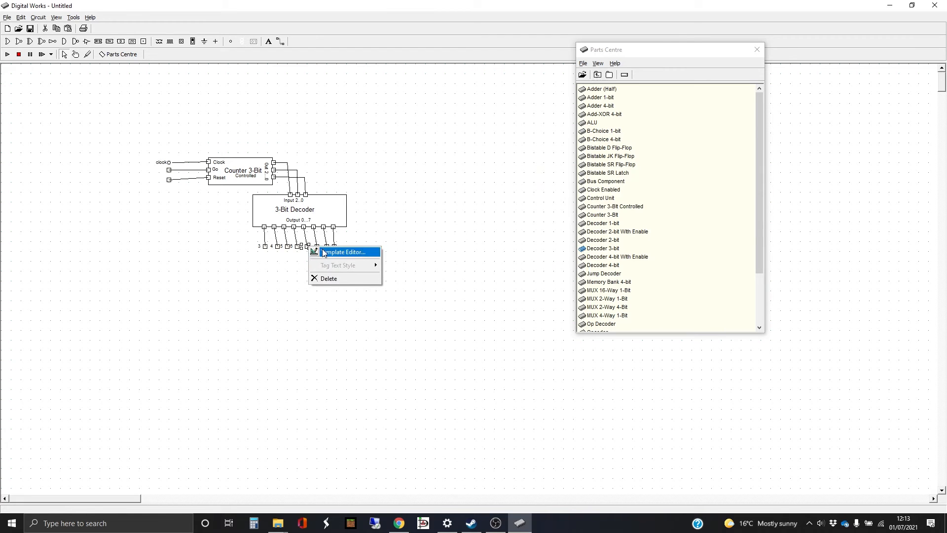
click(323, 253)
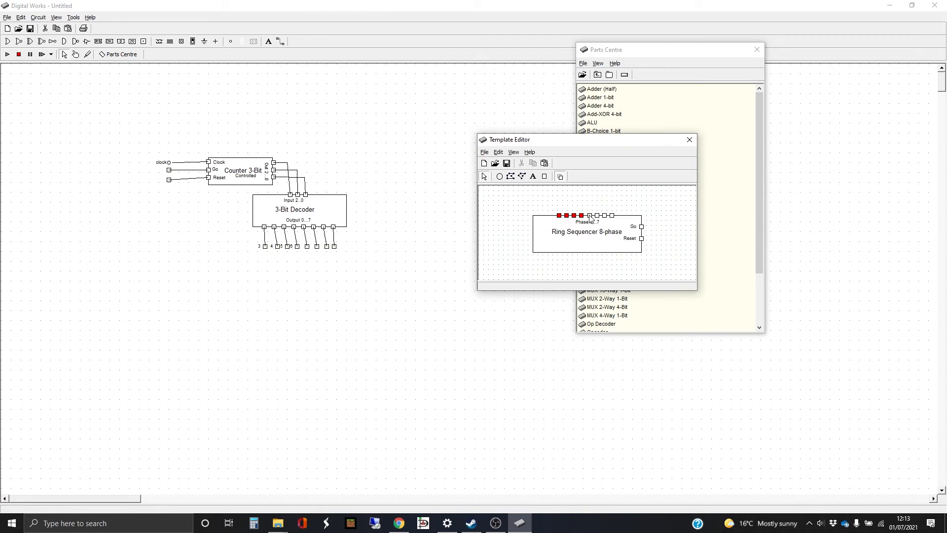
right_click(590, 218)
click(620, 253)
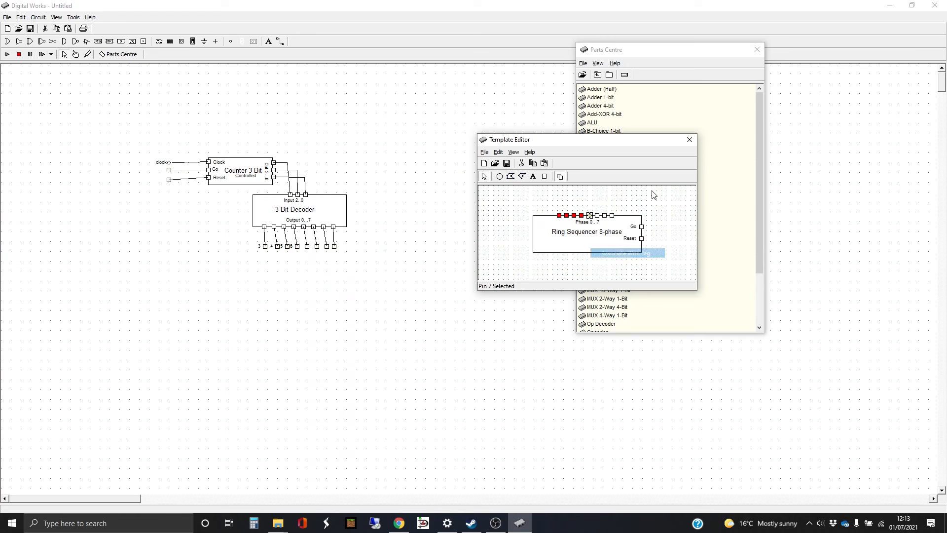
Step: Associate the sixth output tag below the decoder with the template's sixth top-edge pin
click(690, 141)
right_click(318, 250)
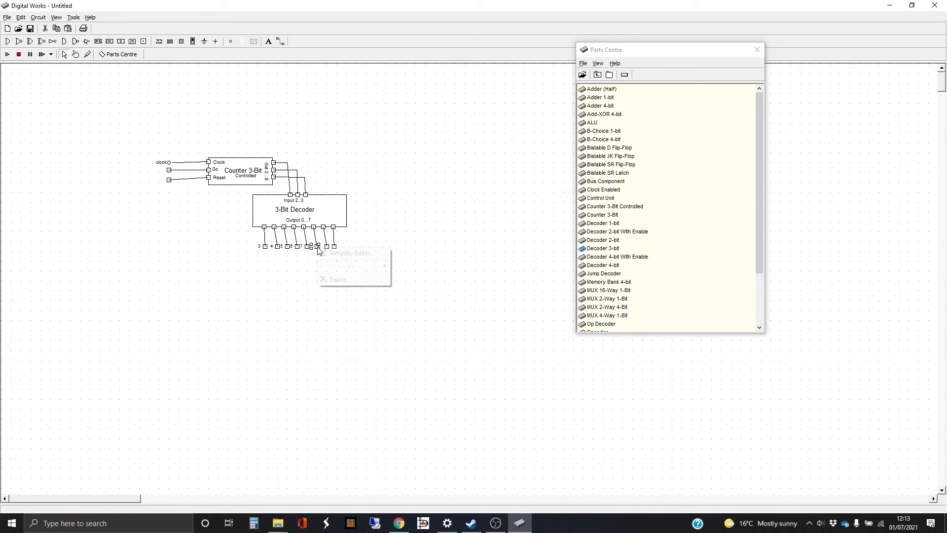
click(324, 252)
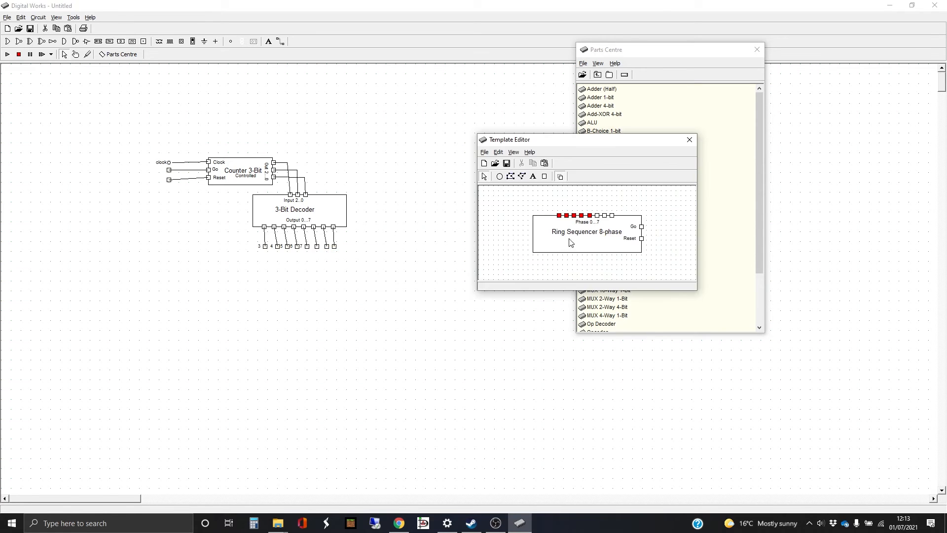
right_click(598, 218)
click(631, 252)
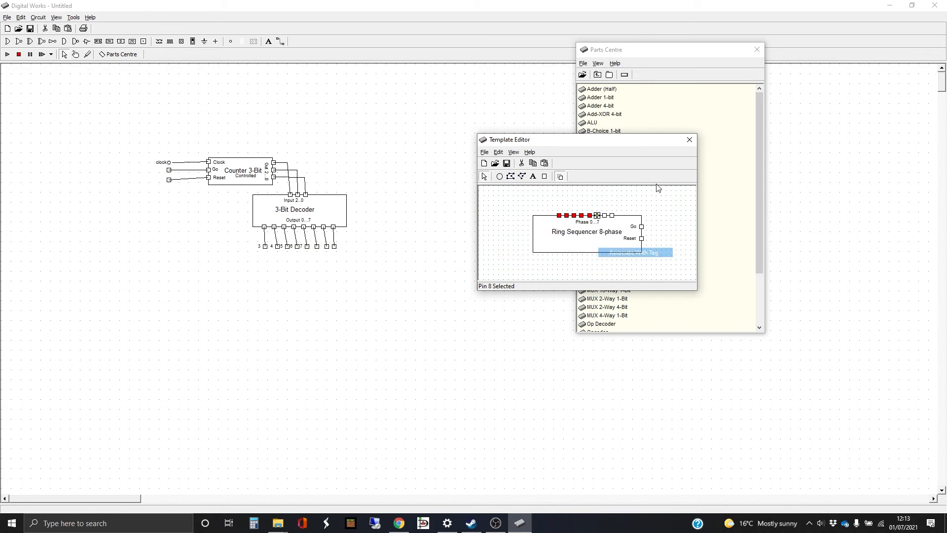
click(690, 139)
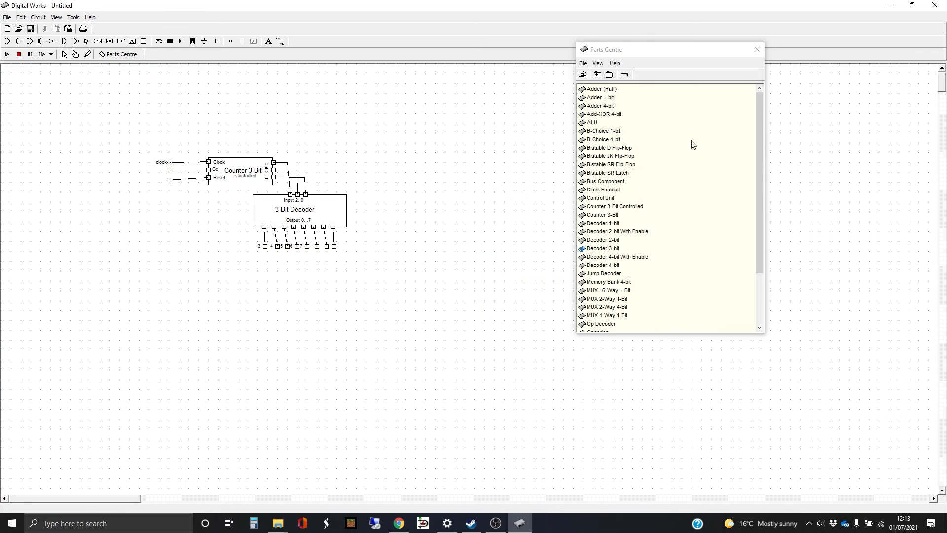
Step: Associate the seventh output tag below the decoder with the template's seventh top-edge pin
right_click(330, 249)
click(359, 252)
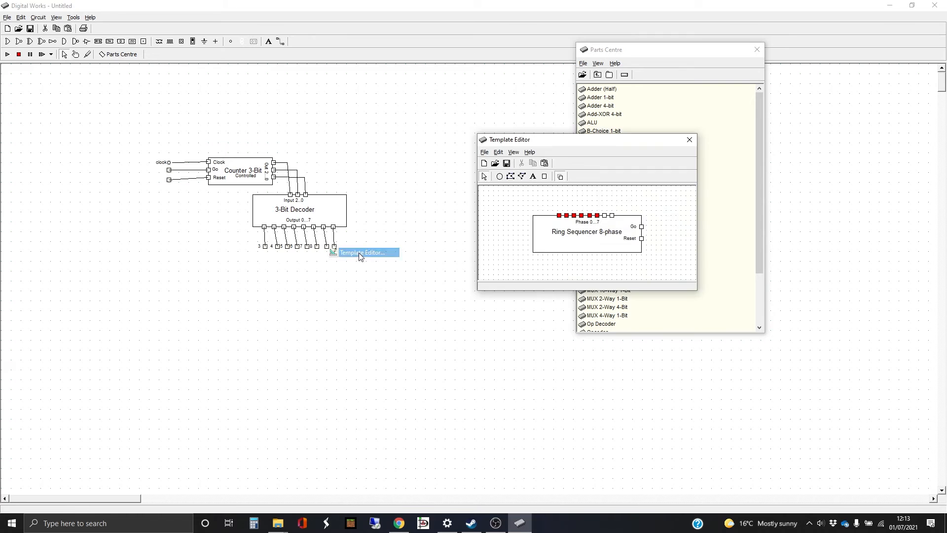
right_click(605, 216)
click(629, 249)
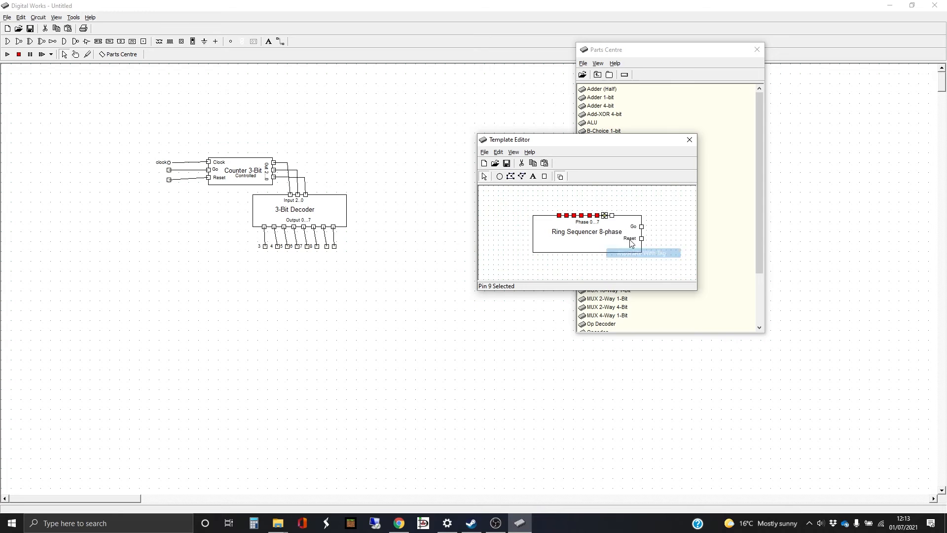
click(685, 142)
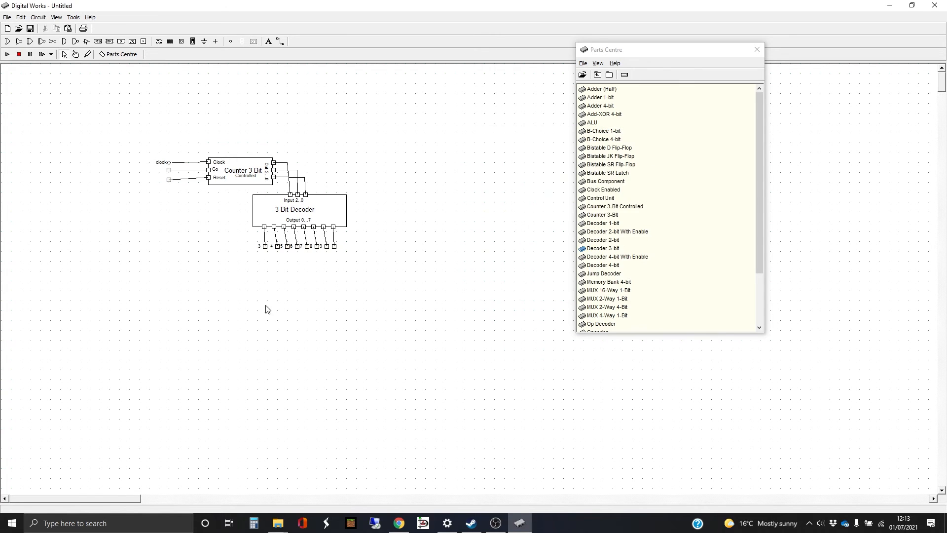
Step: Associate the eighth output tag below the decoder with the template's eighth top-edge pin
right_click(335, 247)
click(345, 253)
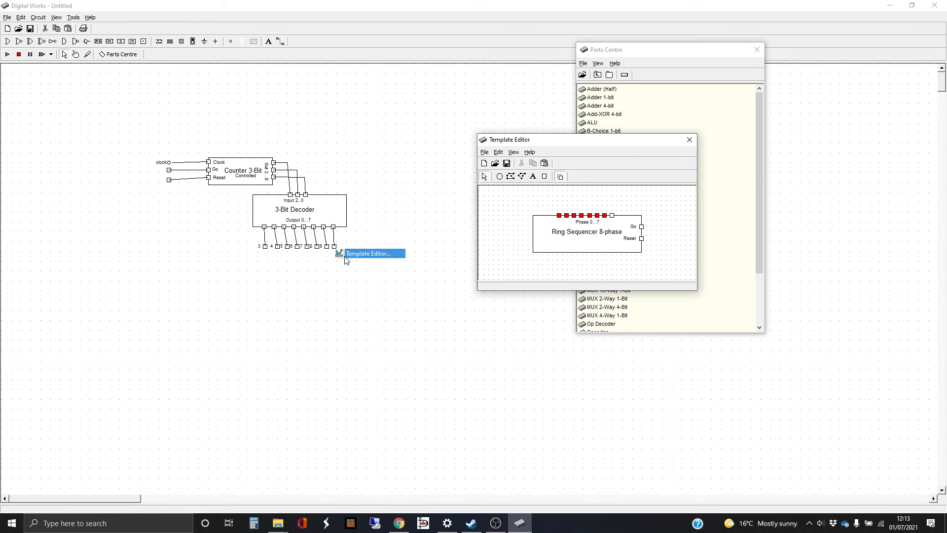
click(611, 216)
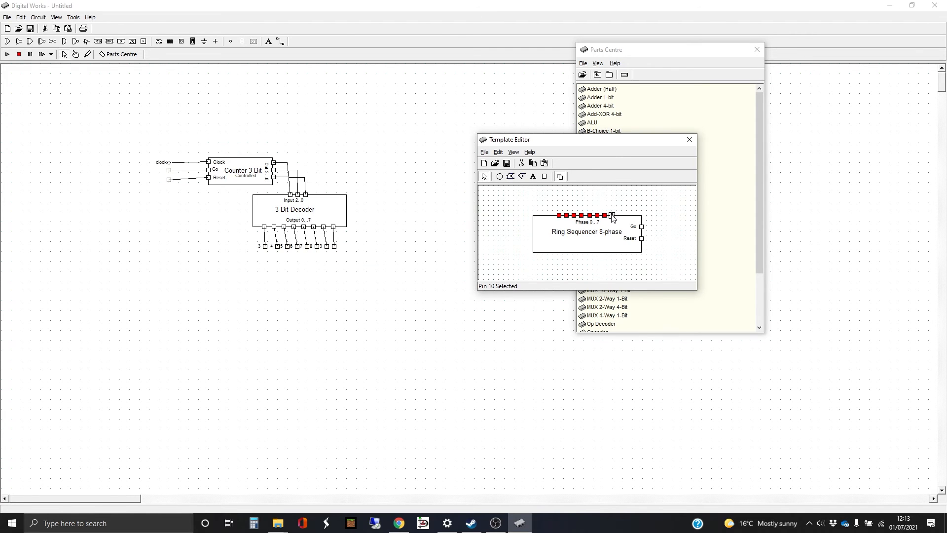
right_click(612, 216)
click(647, 251)
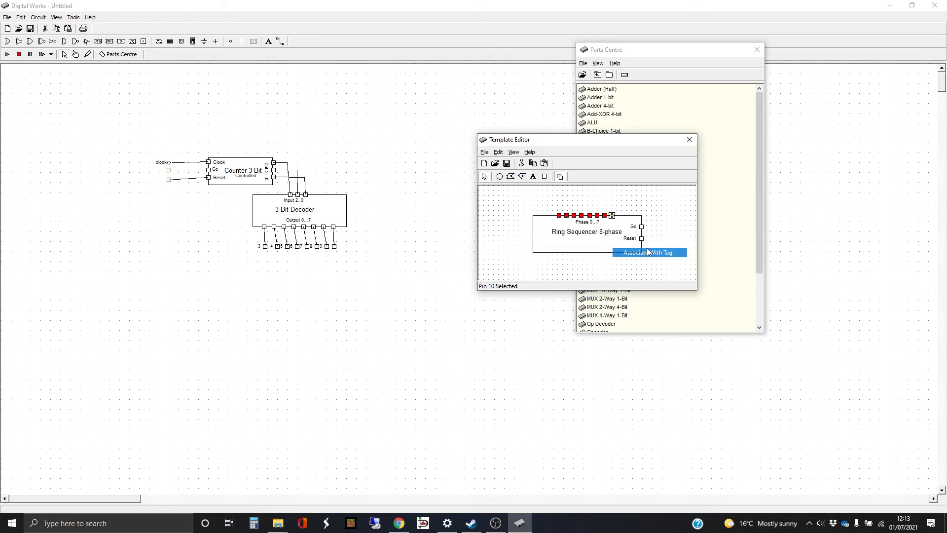
click(690, 140)
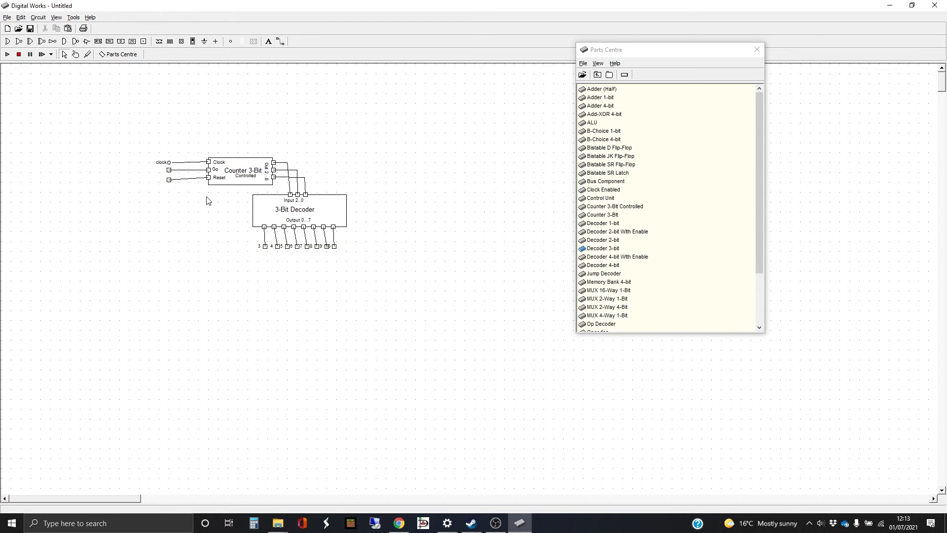
Step: Associate the tag wired to the counter's Go input with the template's Go pin
click(170, 172)
right_click(171, 171)
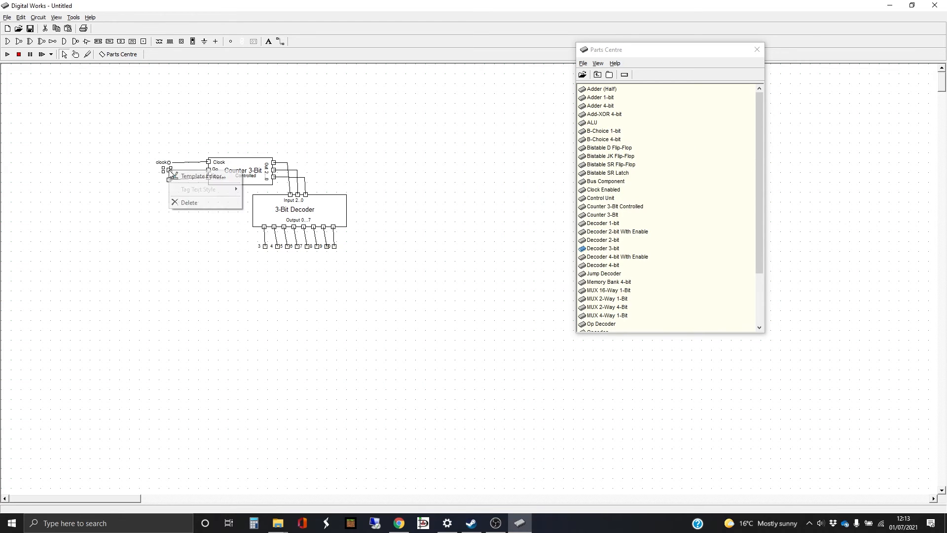
click(186, 176)
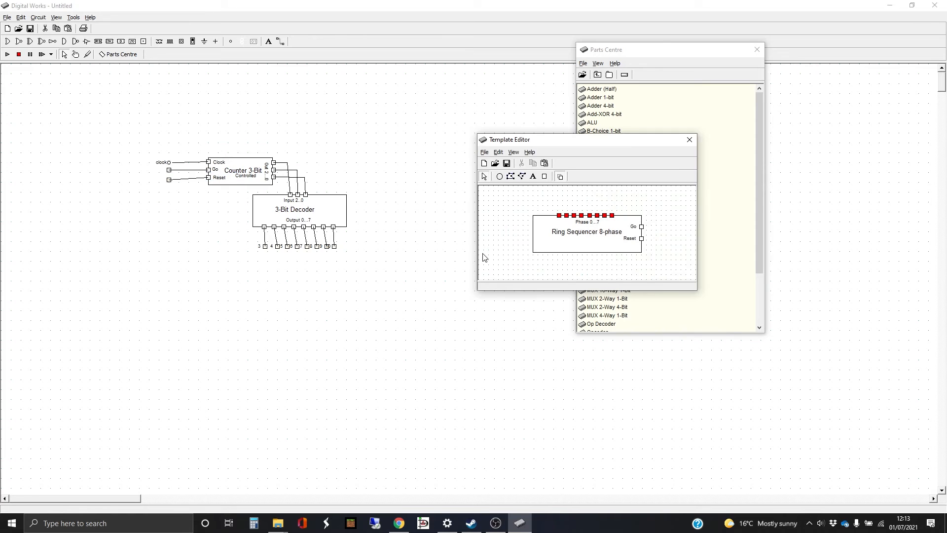
click(642, 227)
right_click(642, 227)
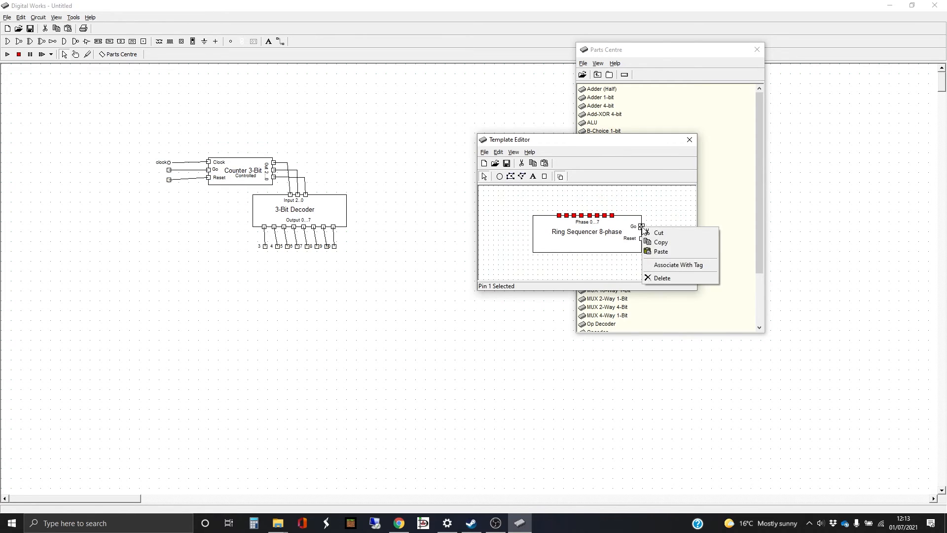
click(691, 265)
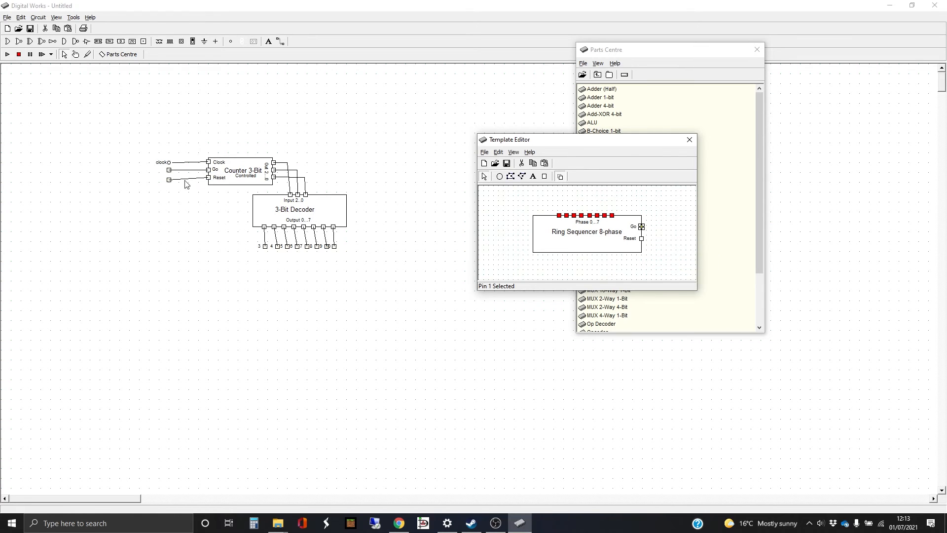
click(690, 140)
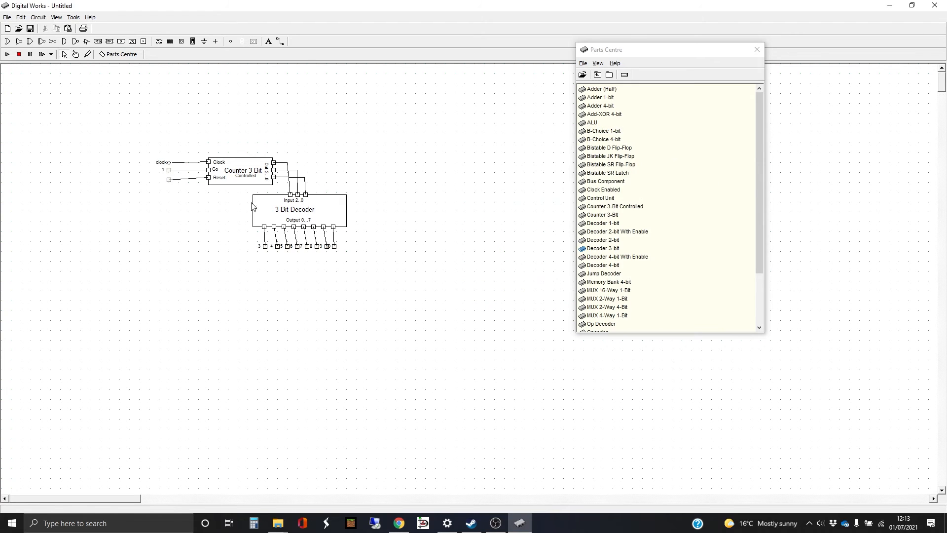
Step: Associate the tag wired to the counter's Reset input with the template's Reset pin
right_click(170, 182)
click(197, 184)
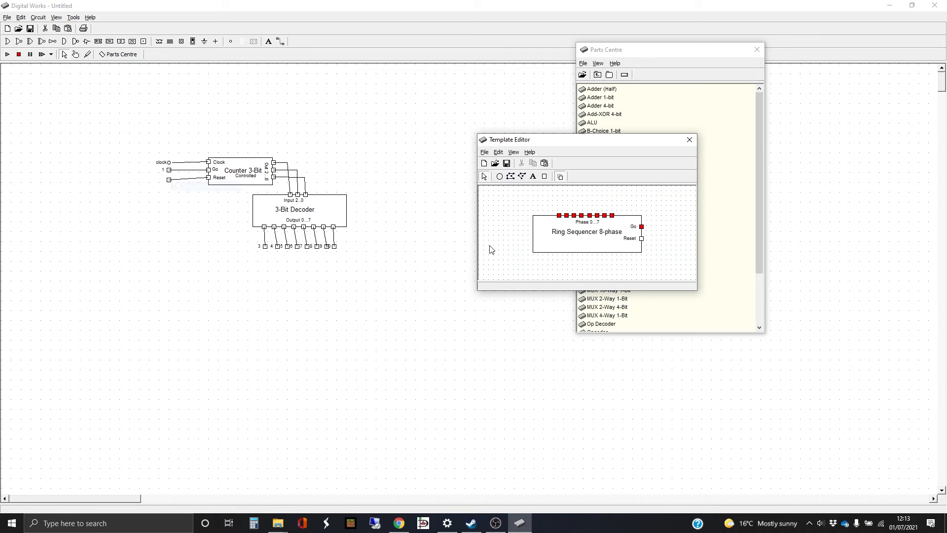
click(642, 240)
right_click(642, 240)
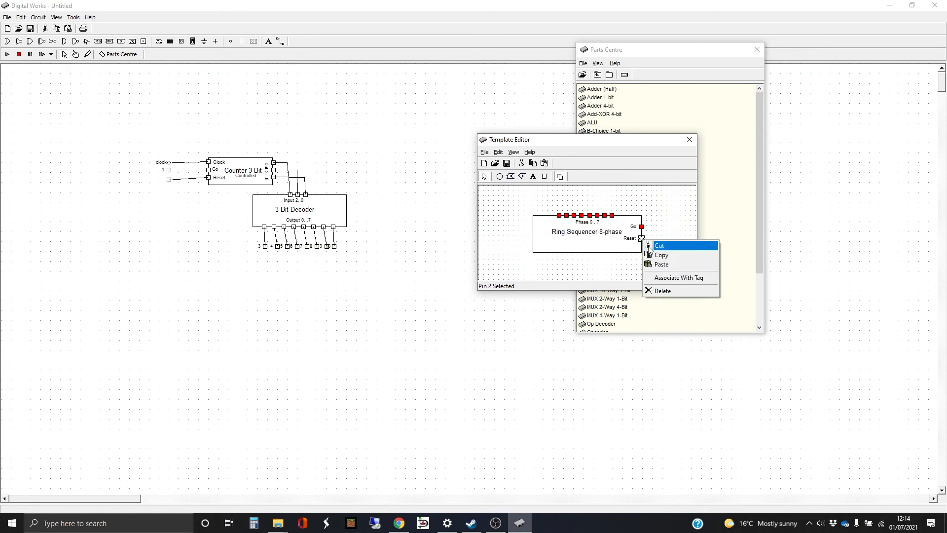
click(676, 274)
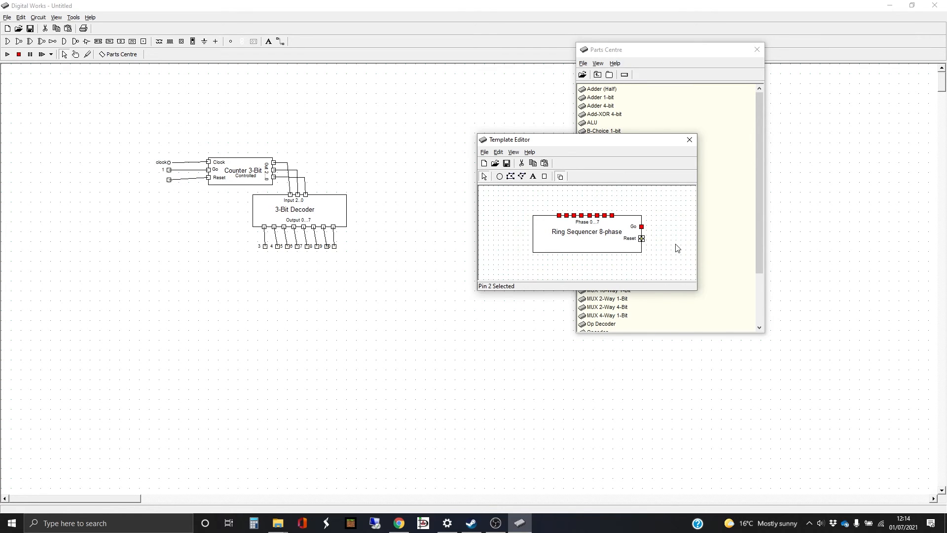
click(689, 140)
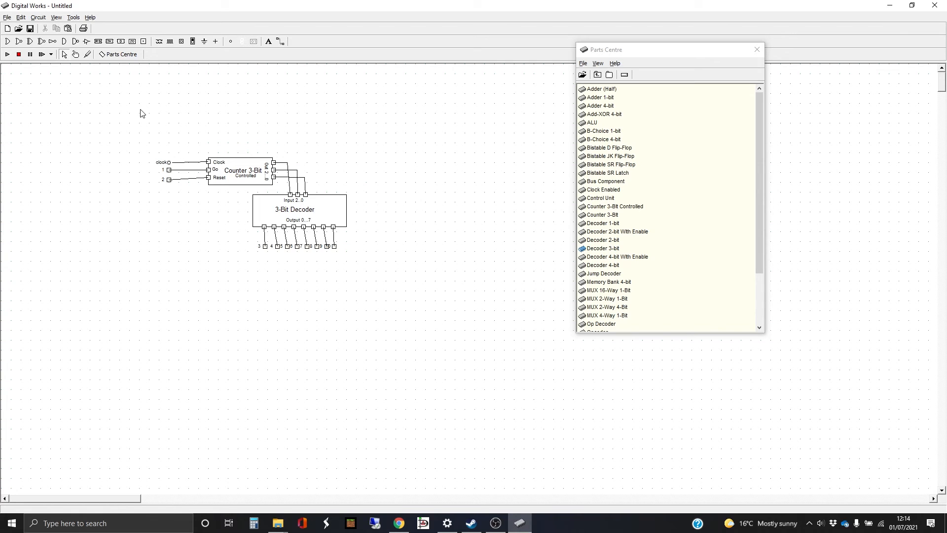
Step: Save the circuit as a macro file named Ring Sequencer 8-phase in the MyMacros folder
click(8, 17)
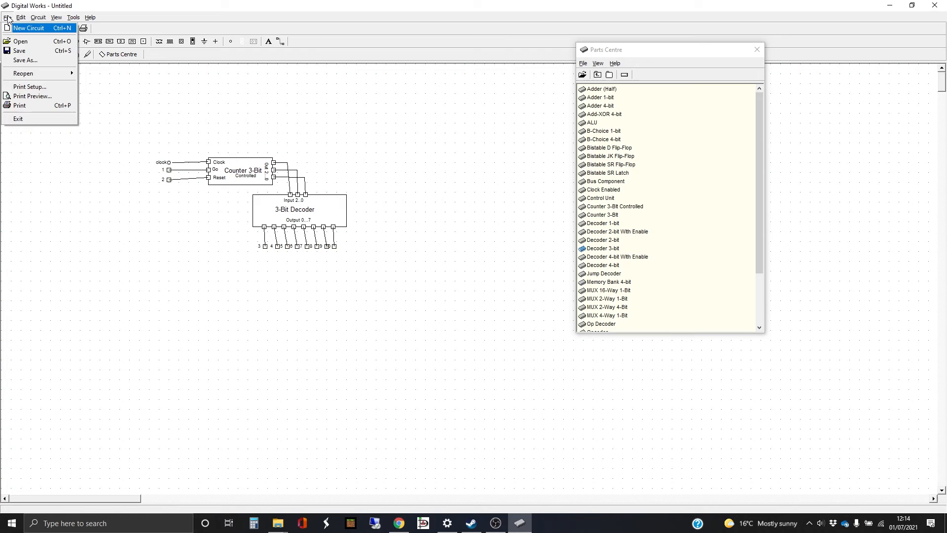
click(18, 53)
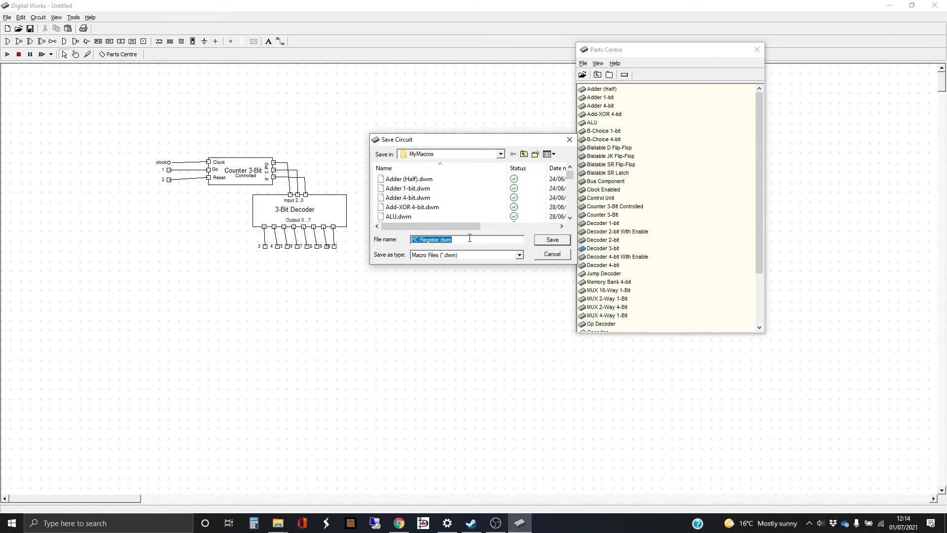
text(Ring Seqeuencer 8-phase)
key(Return)
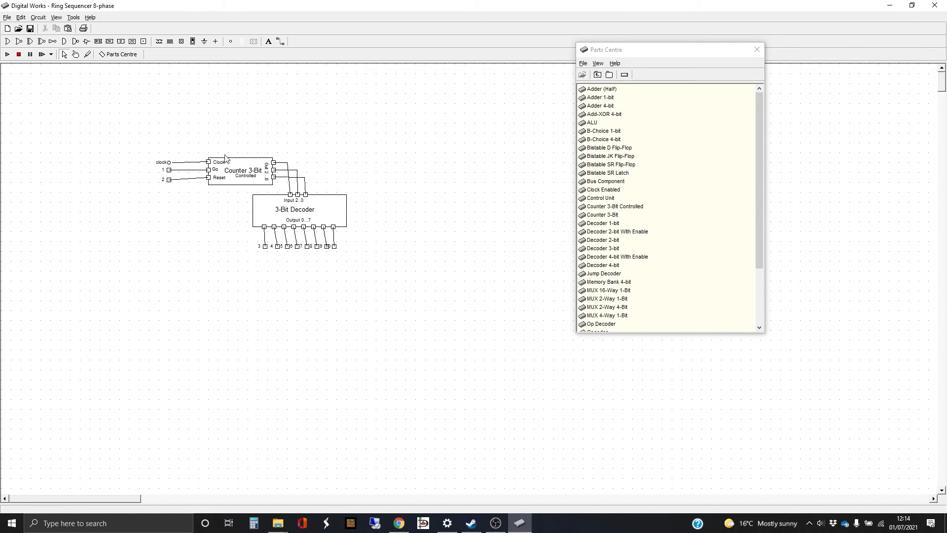
Step: Start a new circuit and place the Ring Sequencer 8-phase macro on the canvas
click(8, 18)
click(16, 28)
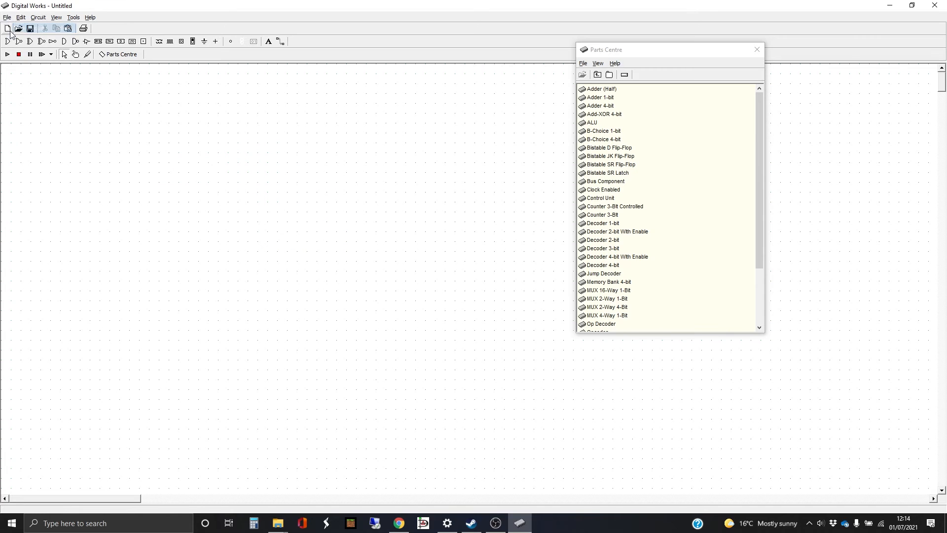
scroll(677, 276, down, 2)
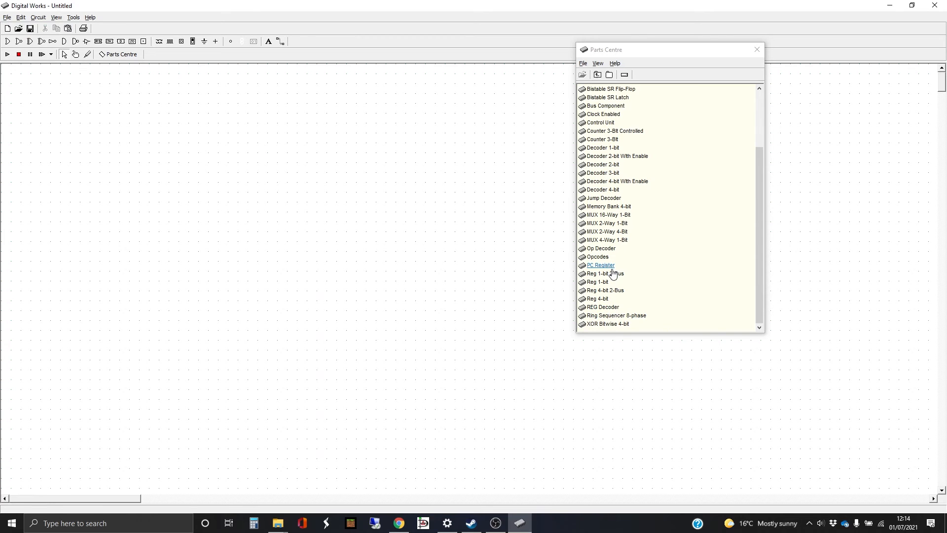
click(616, 315)
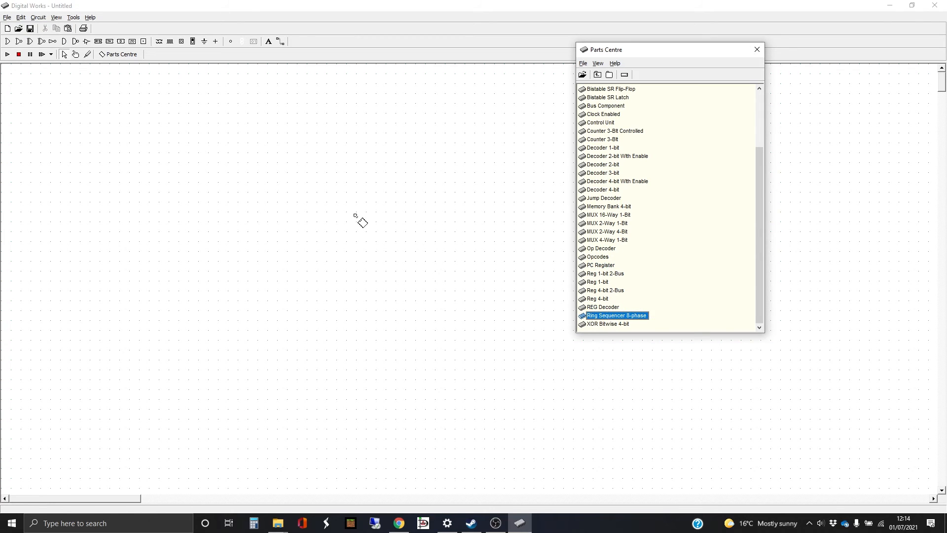
click(324, 242)
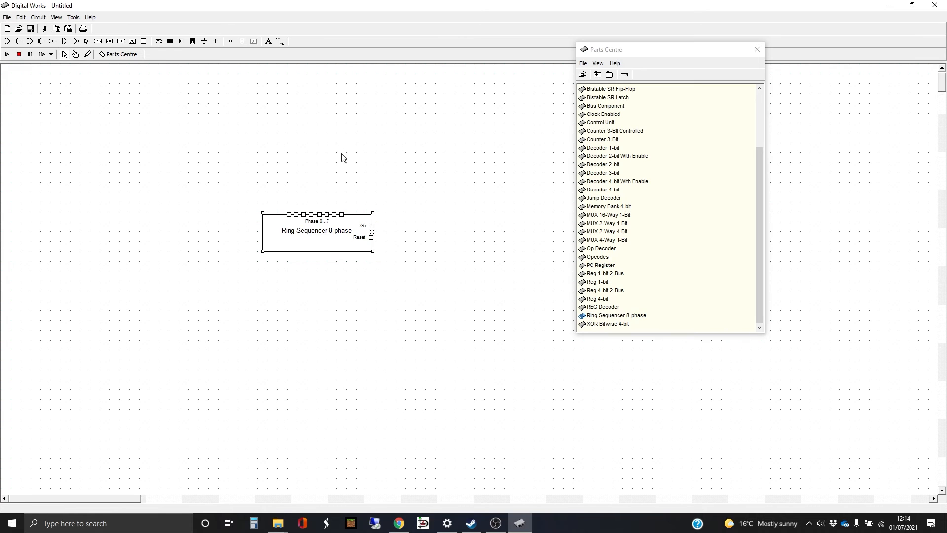
Step: Place an interactive input beside each of the Go and Reset pins and an LED above each of the eight phase pins
click(180, 42)
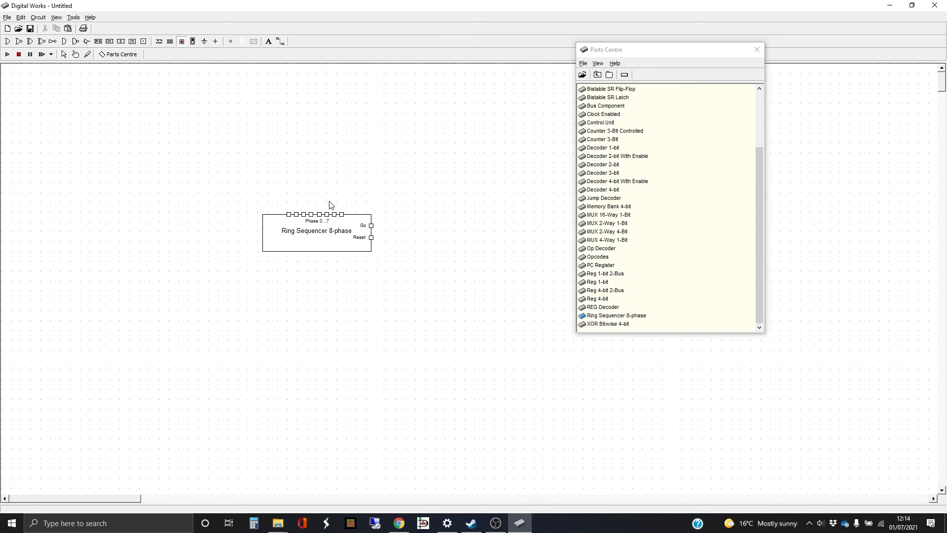
click(385, 238)
click(231, 42)
click(297, 200)
click(305, 199)
click(312, 200)
click(319, 200)
click(327, 200)
click(335, 199)
click(342, 200)
Step: Wire each LED to the phase pin below it and the two interactive inputs to the Go and Reset pins
click(280, 41)
mouse_move(288, 202)
mouse_down()
mouse_move(289, 213)
mouse_move(343, 204)
mouse_move(342, 213)
mouse_up()
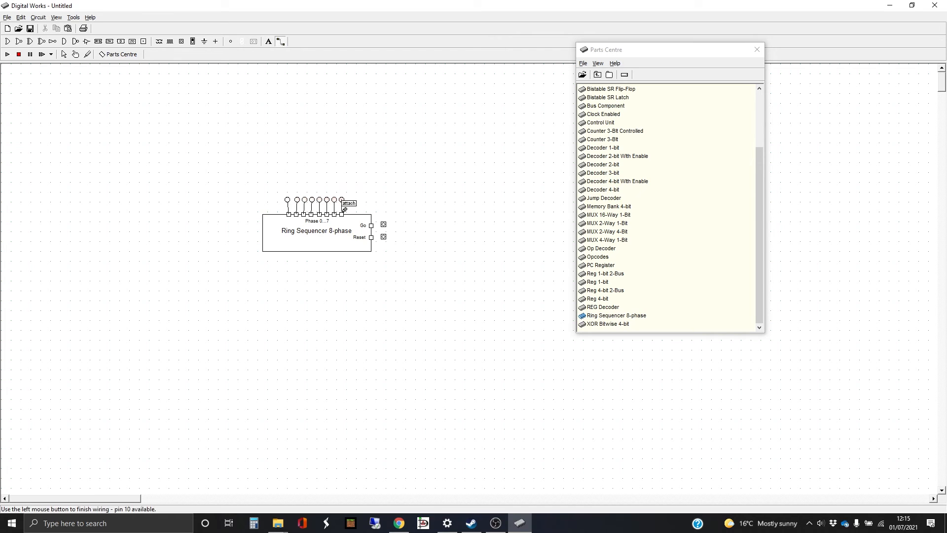
click(383, 224)
click(371, 225)
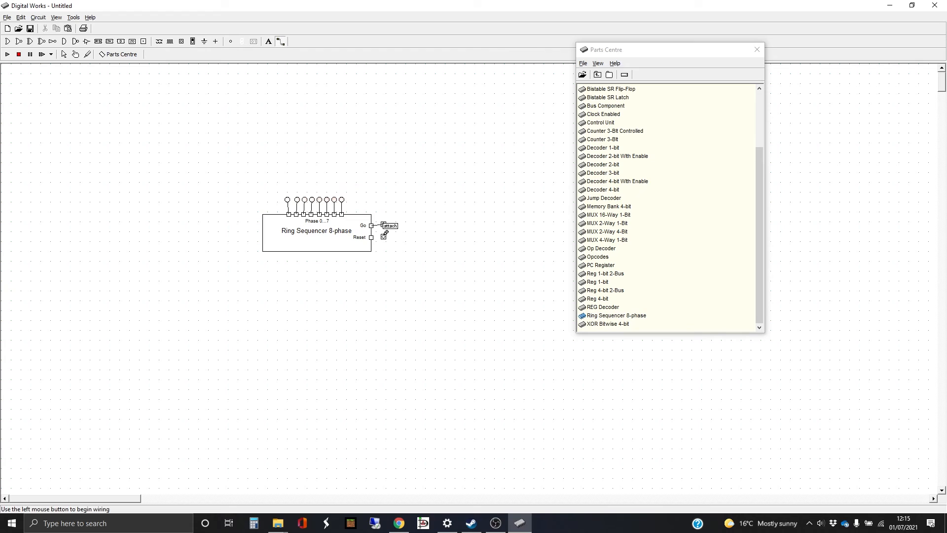
click(383, 236)
click(371, 237)
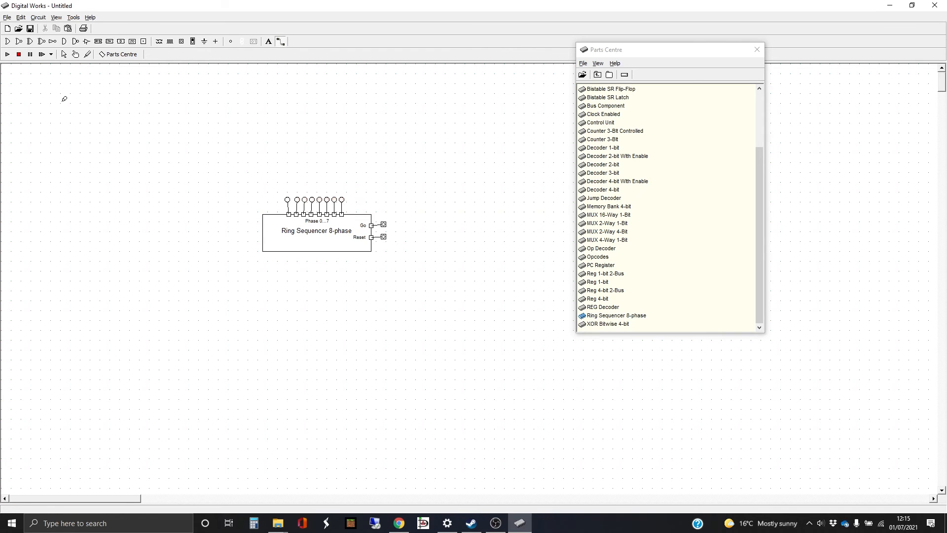
Step: Run the circuit and switch on the interactive input wired to Go
click(10, 57)
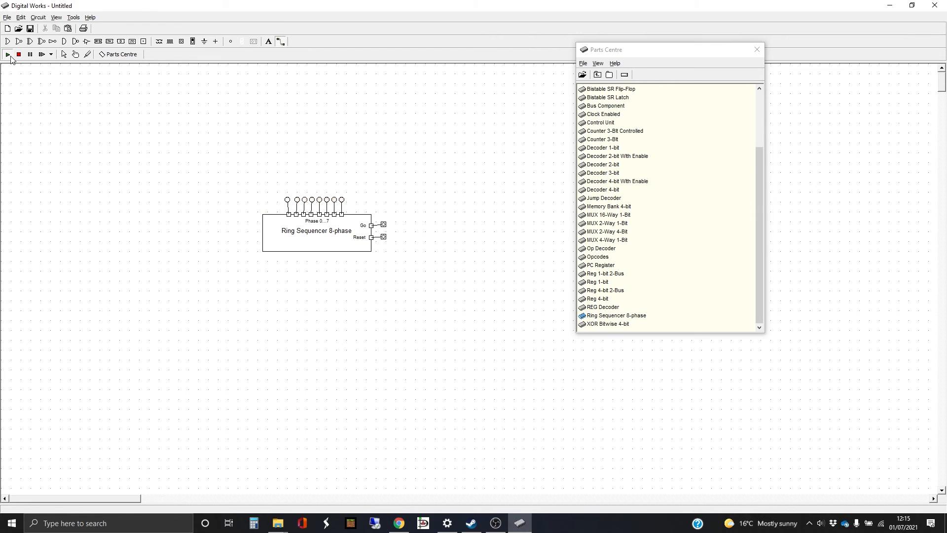
click(75, 55)
click(384, 225)
Step: Set the circuit's clock speed to 50 Hertz
click(38, 17)
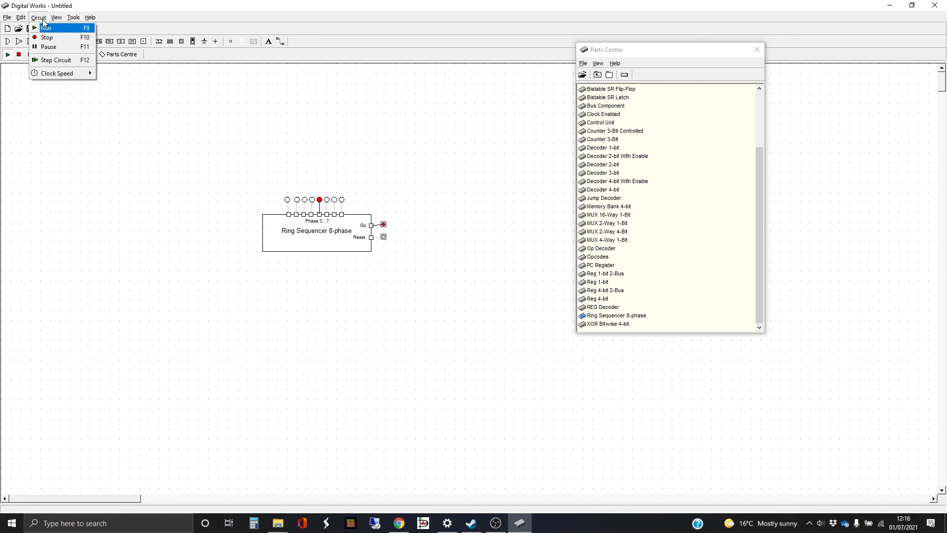
mouse_move(64, 72)
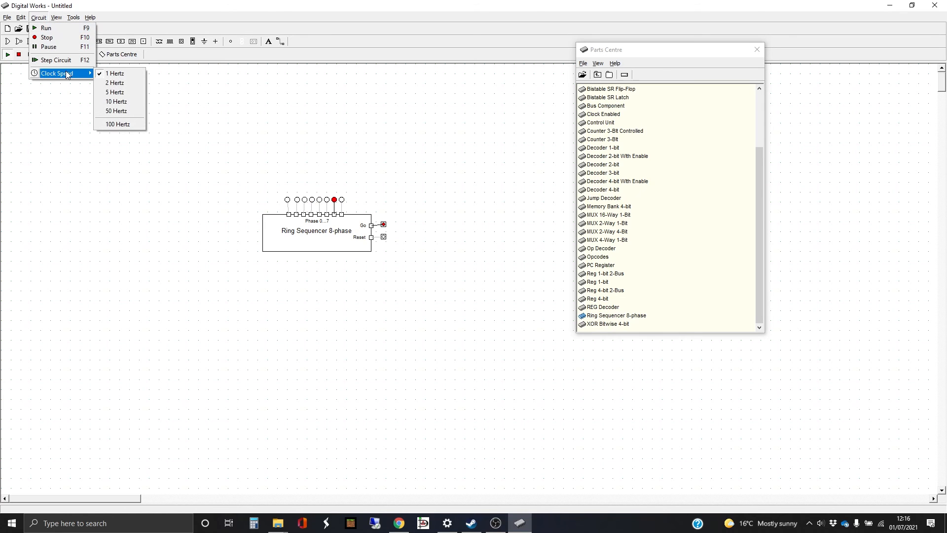
click(126, 110)
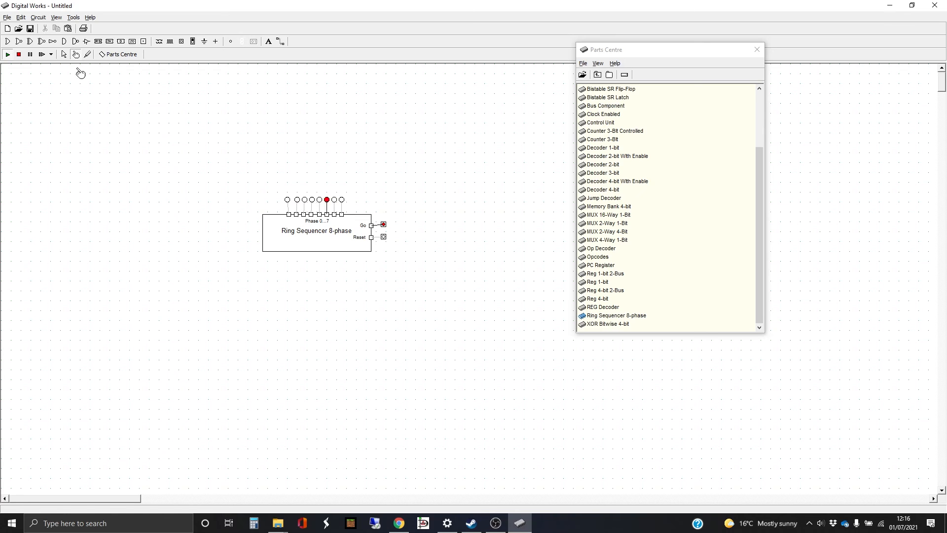
Step: Adjust the running circuit's clock speed
click(40, 19)
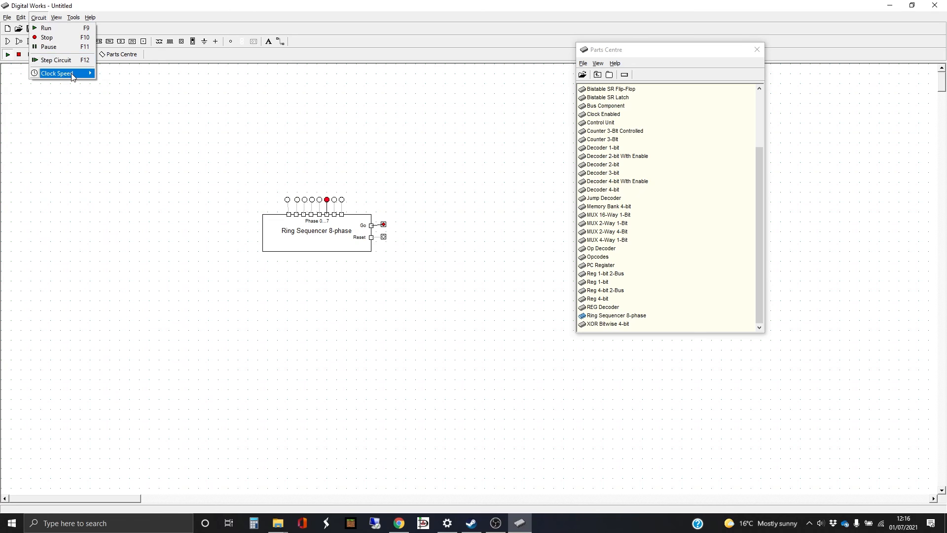
mouse_move(72, 74)
click(113, 74)
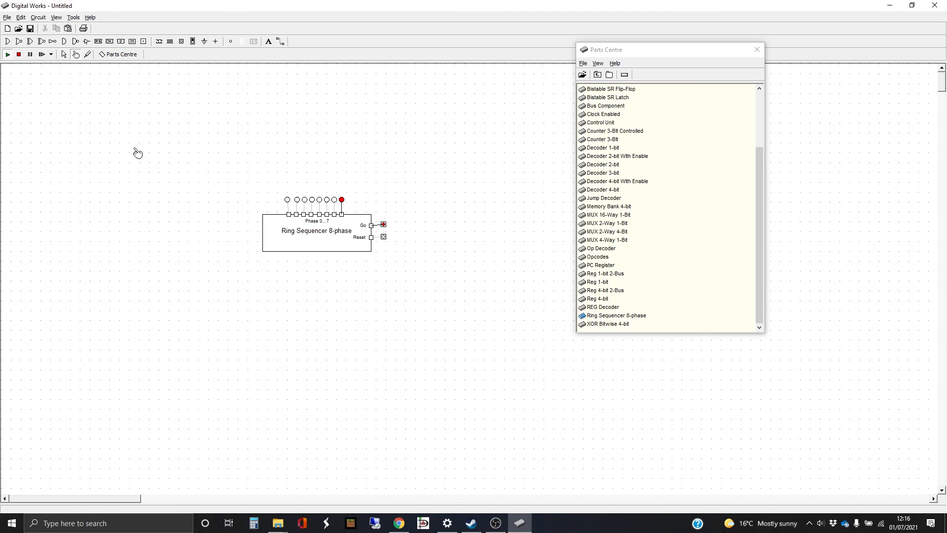
Step: Stop the circuit and delete the interactive input wired to the Reset pin
click(65, 56)
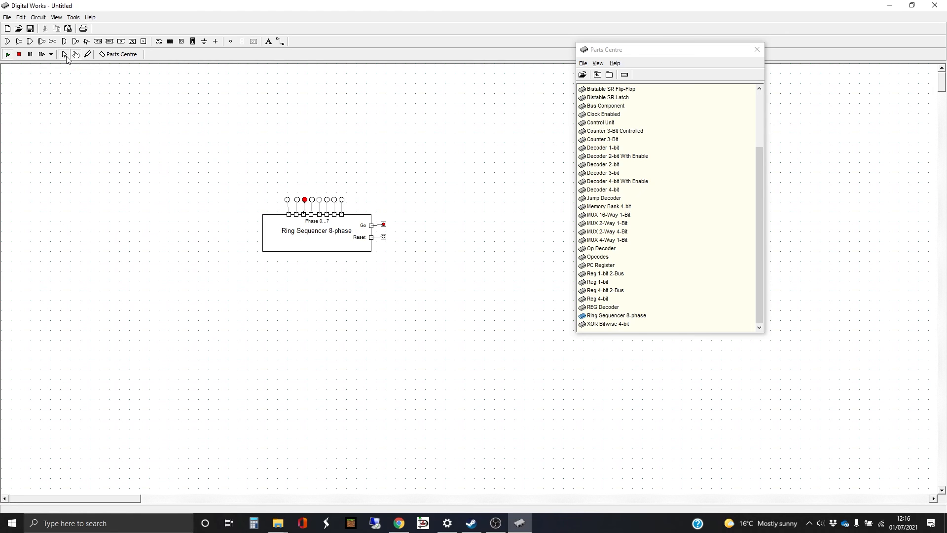
click(18, 56)
click(384, 238)
key(Delete)
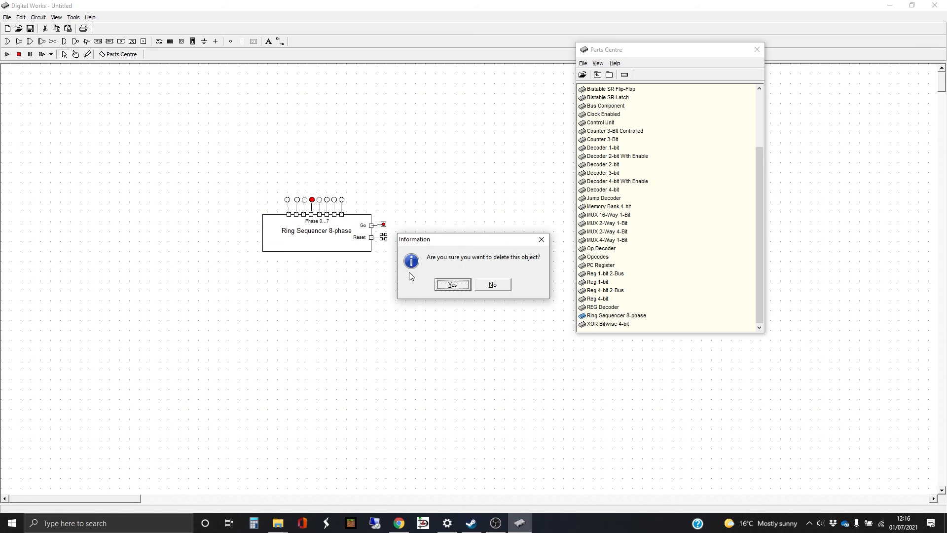
click(451, 286)
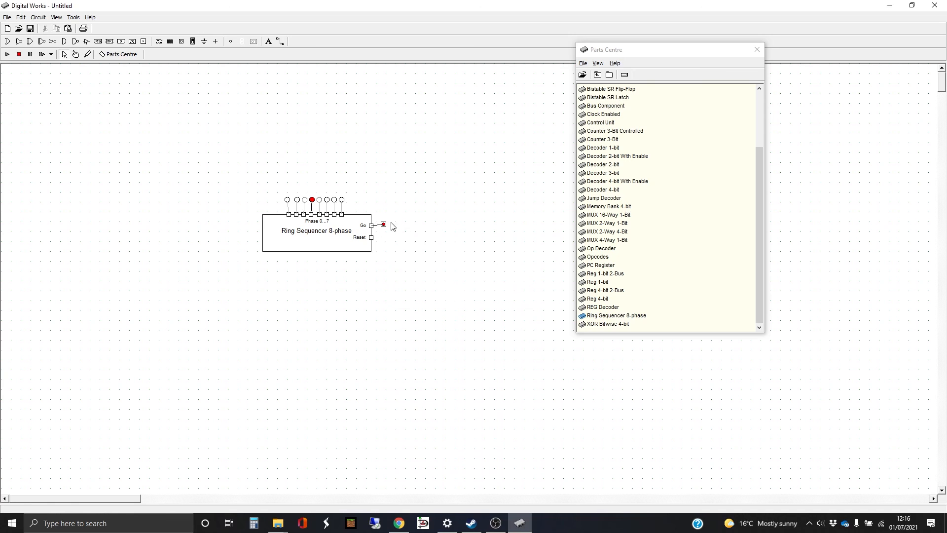
Step: Delete the two LEDs above the last two phase pins, phases 6 and 7
drag(329, 188, 354, 214)
key(Delete)
click(454, 285)
Step: Wire the phase 6 pin around the Go input to the Reset pin, and run the circuit with the interaction tool active
click(280, 42)
click(335, 199)
click(408, 242)
click(8, 54)
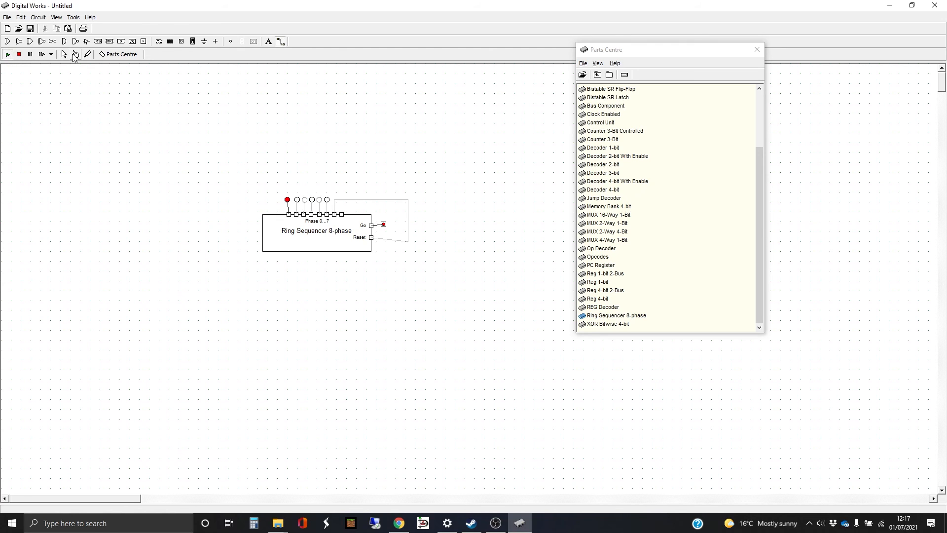
click(75, 54)
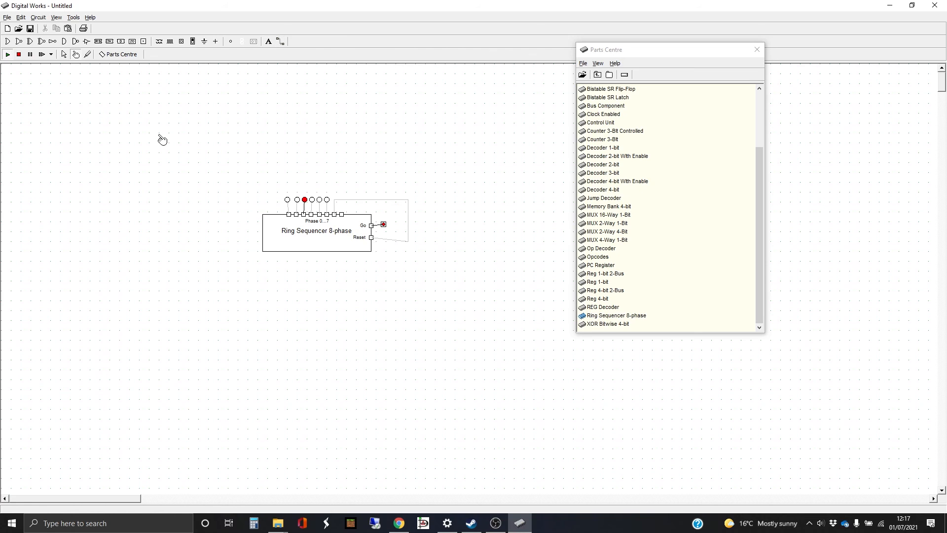